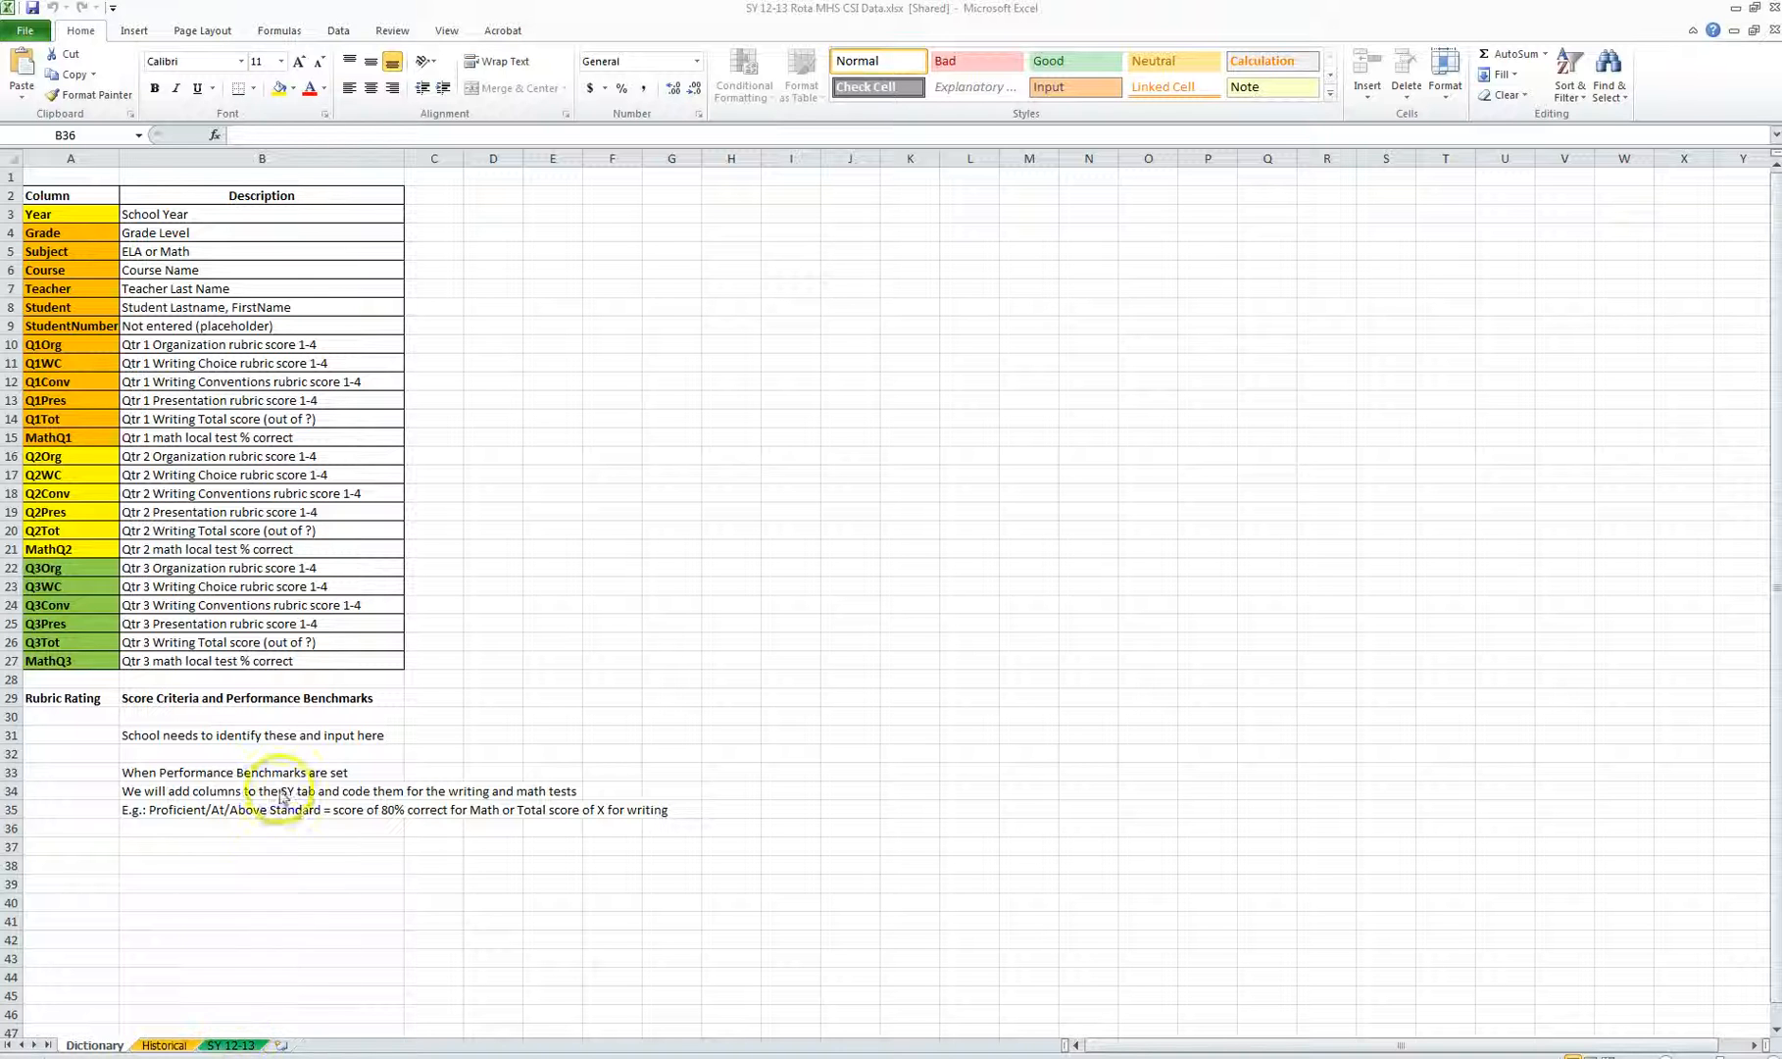
Step: Open the SY 12-13 sheet and filter the Teacher column to show only Streeter
{"action": "left_click", "coordinate": [182, 1046]}
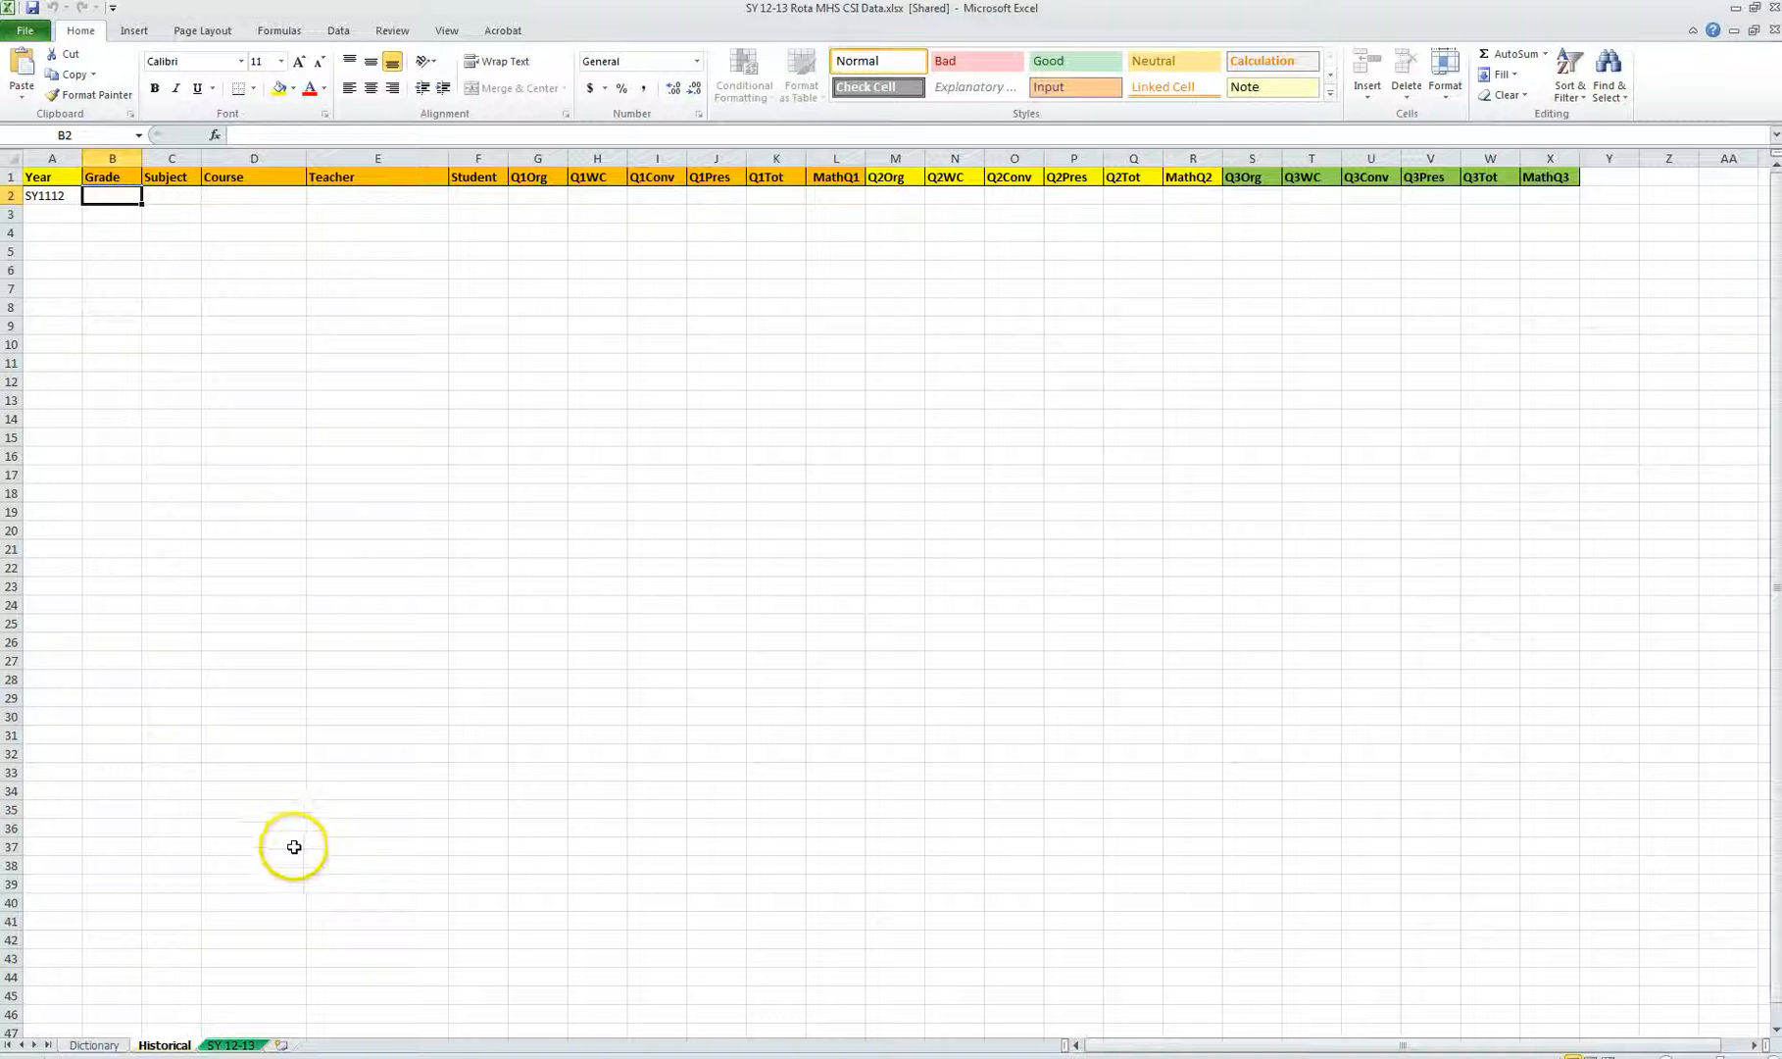
{"action": "left_click", "coordinate": [249, 1045]}
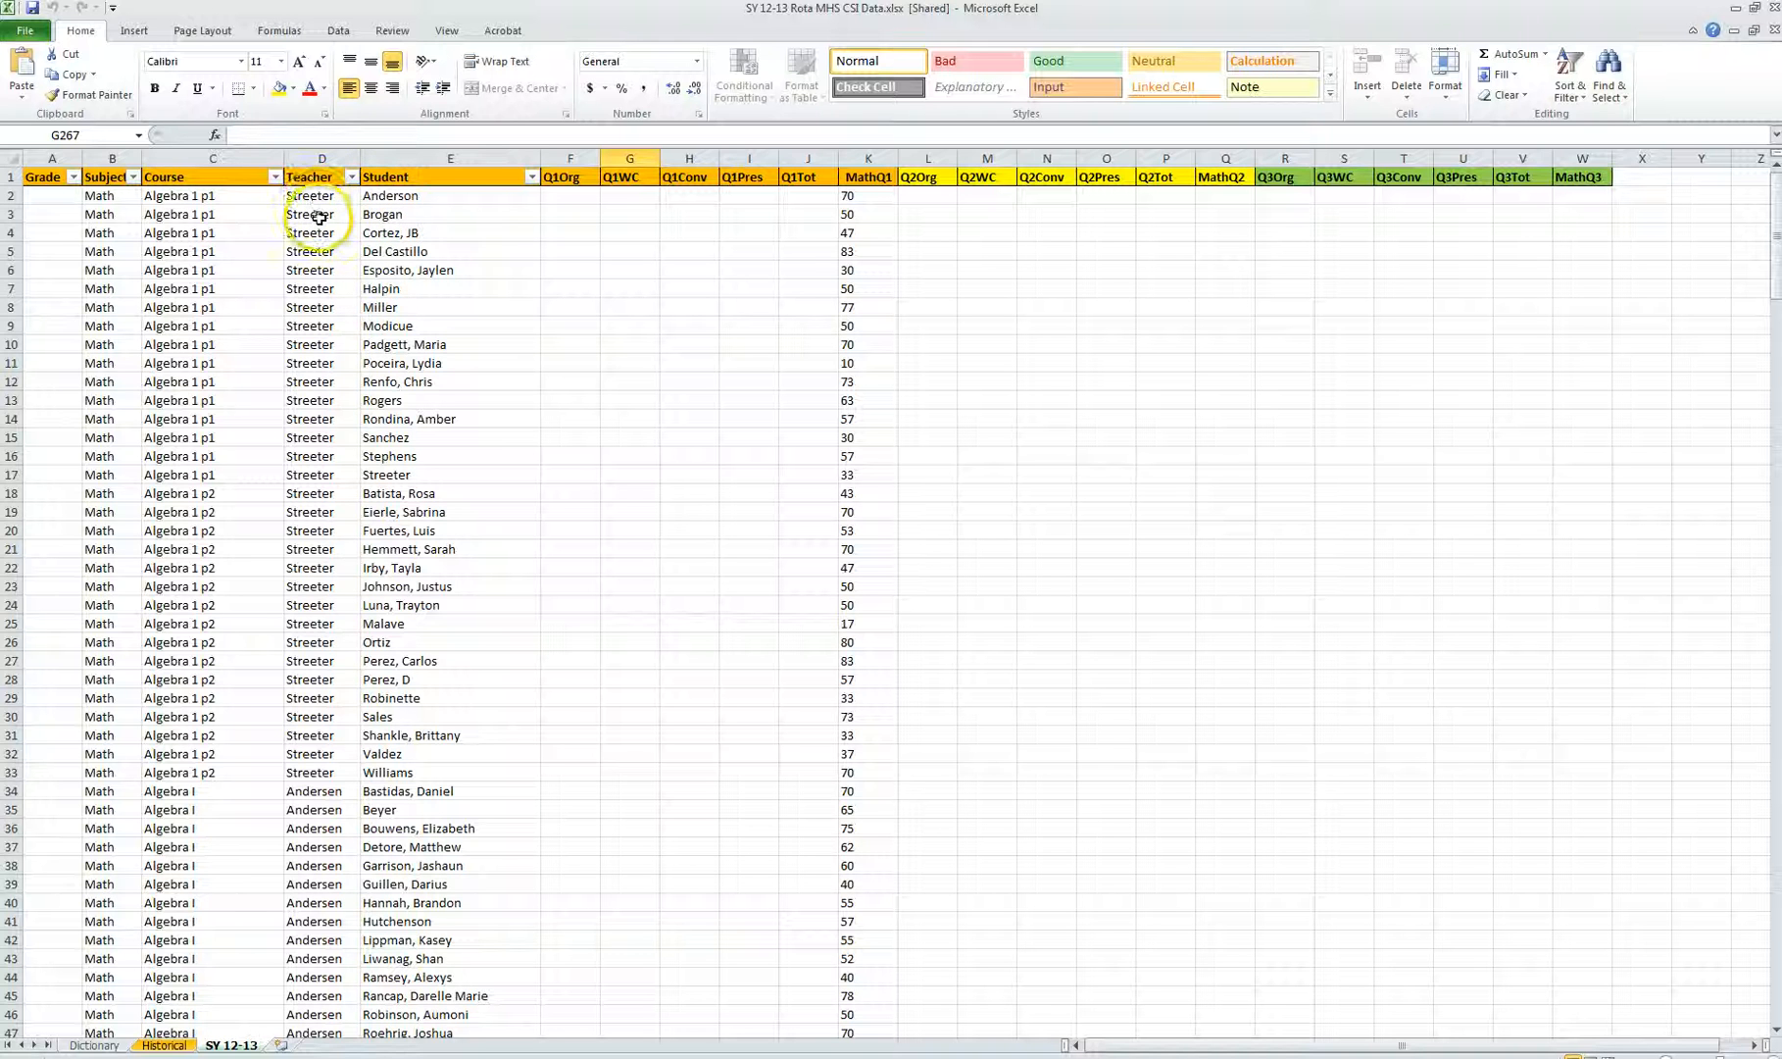
{"action": "left_click", "coordinate": [350, 177]}
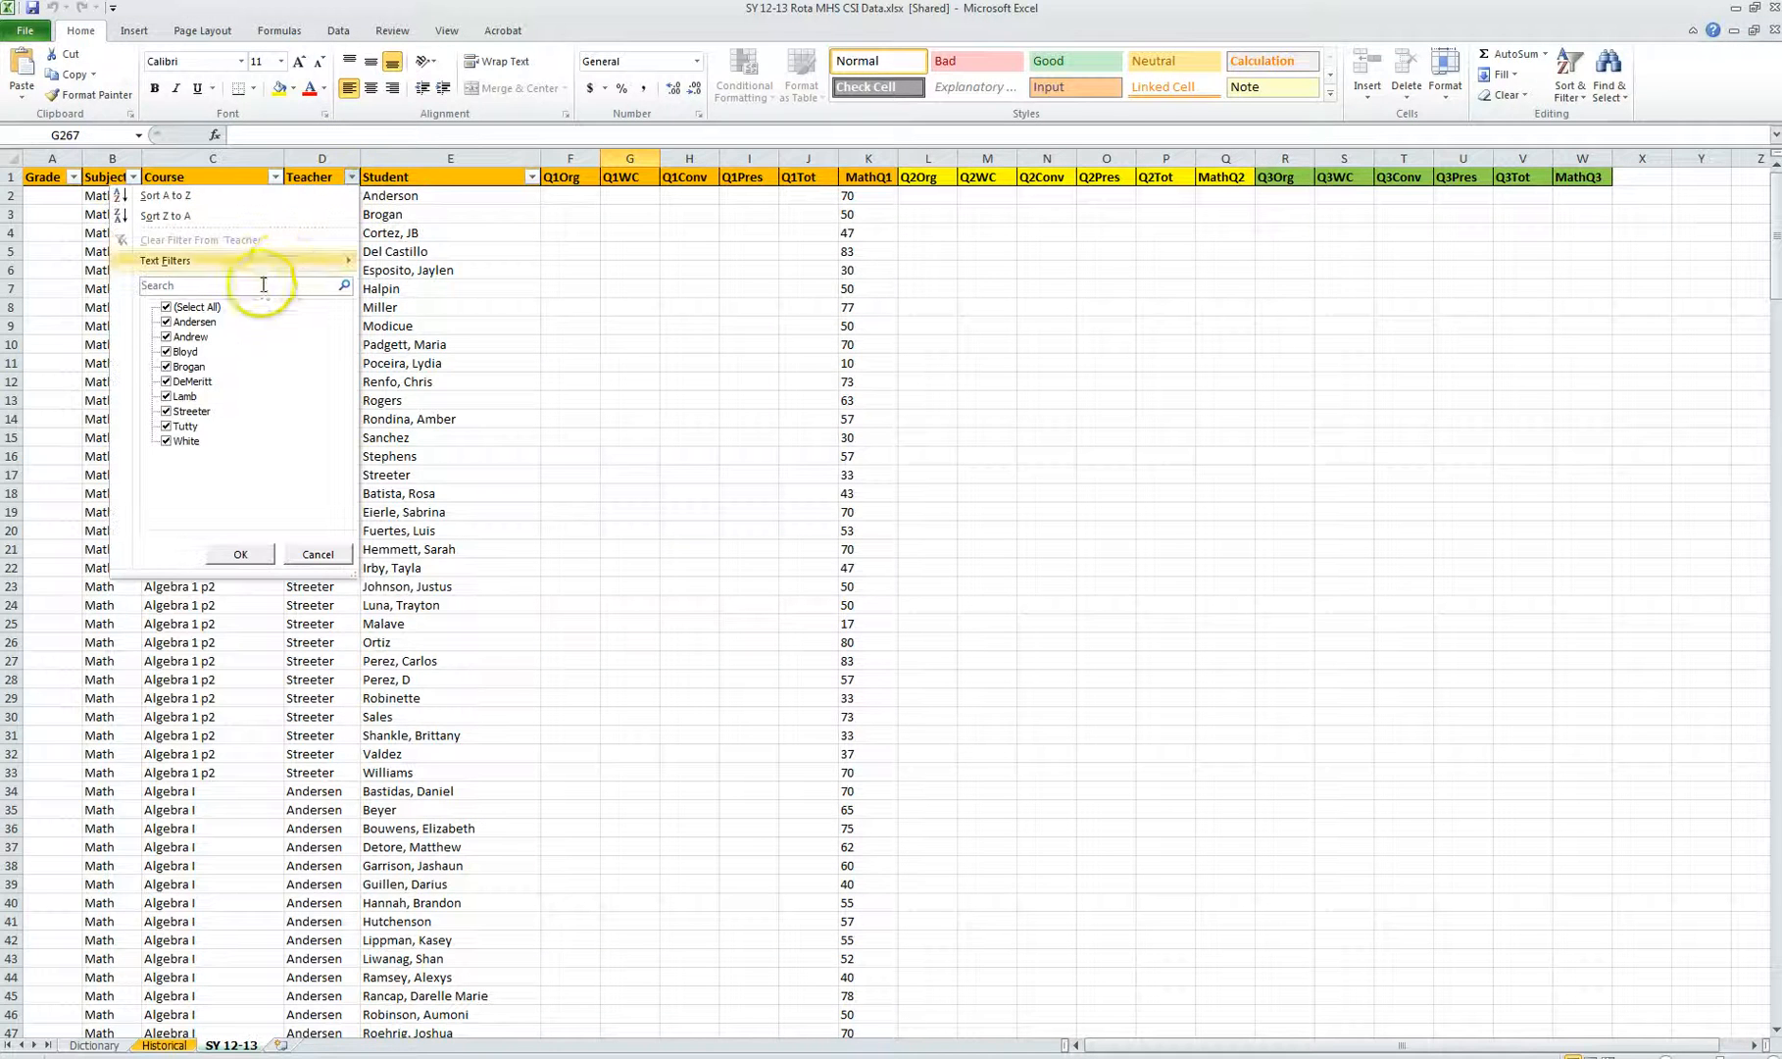
{"action": "left_click", "coordinate": [169, 308]}
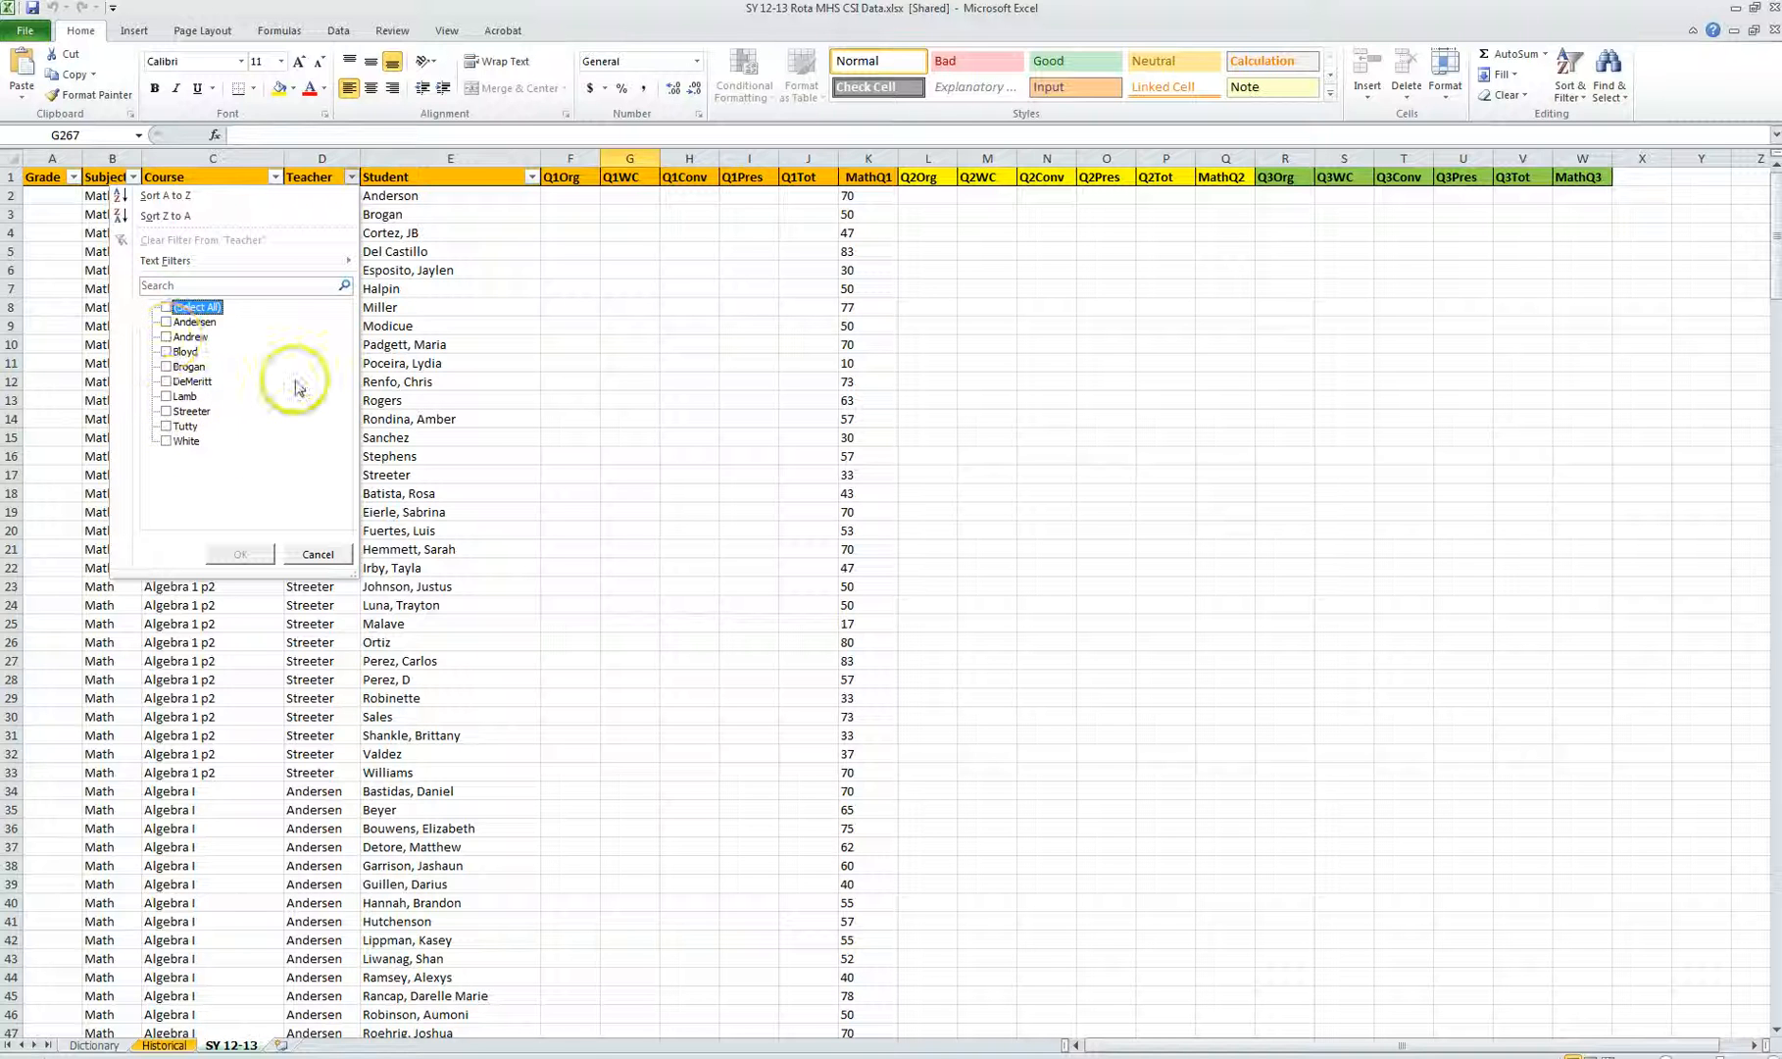
{"action": "left_click", "coordinate": [167, 411]}
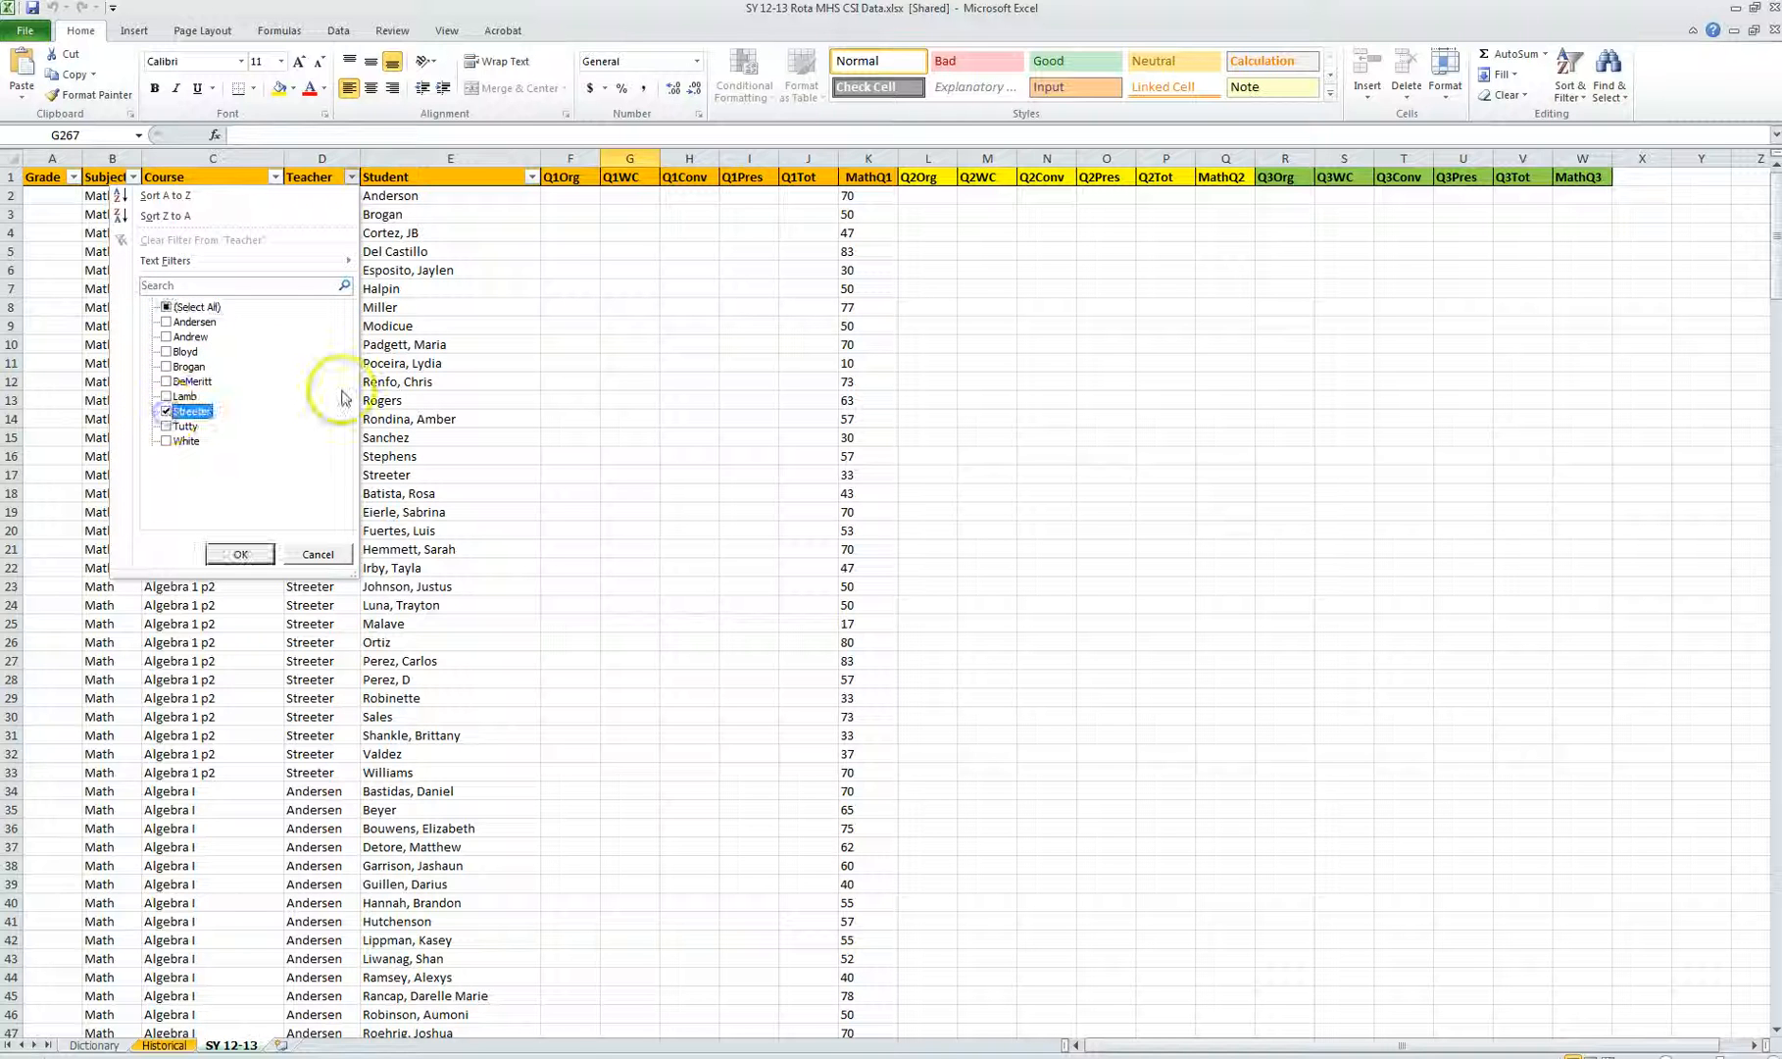
{"action": "left_click", "coordinate": [241, 555]}
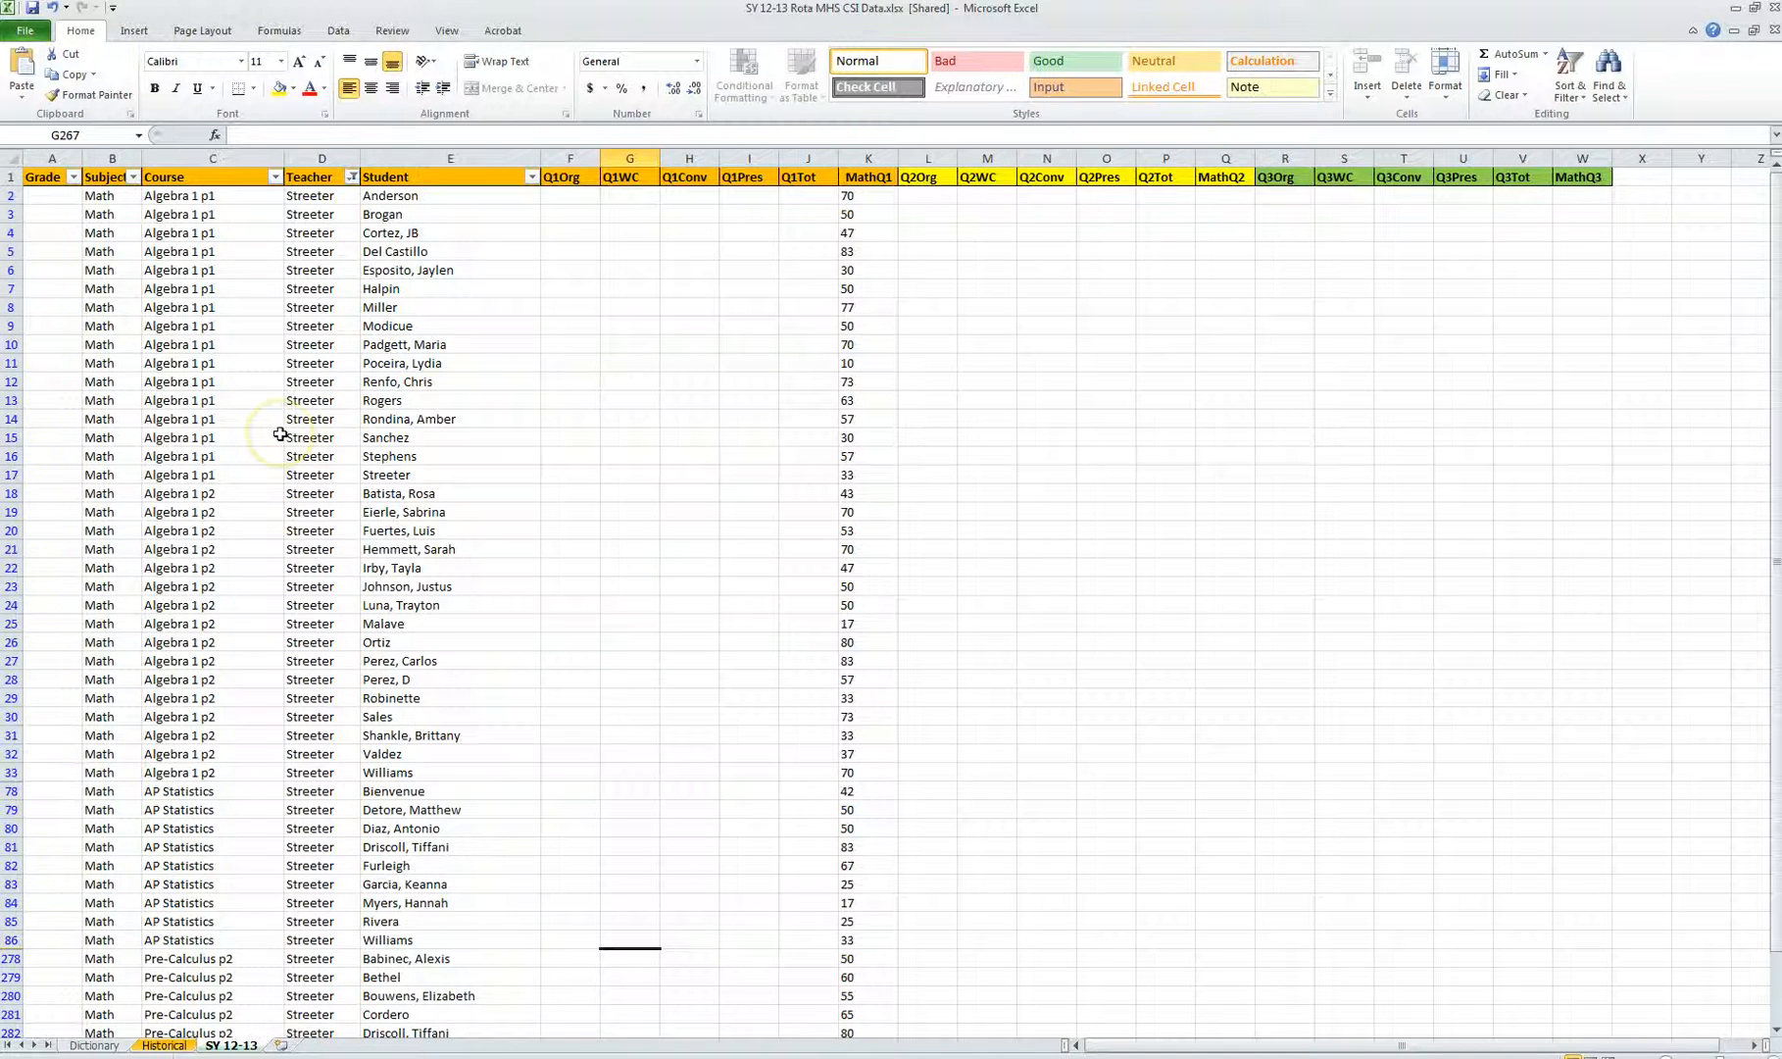
Step: Filter the Course column to show only Algebra 1 p2
{"action": "scroll", "coordinate": [280, 432], "scroll_direction": "down", "scroll_amount": 12}
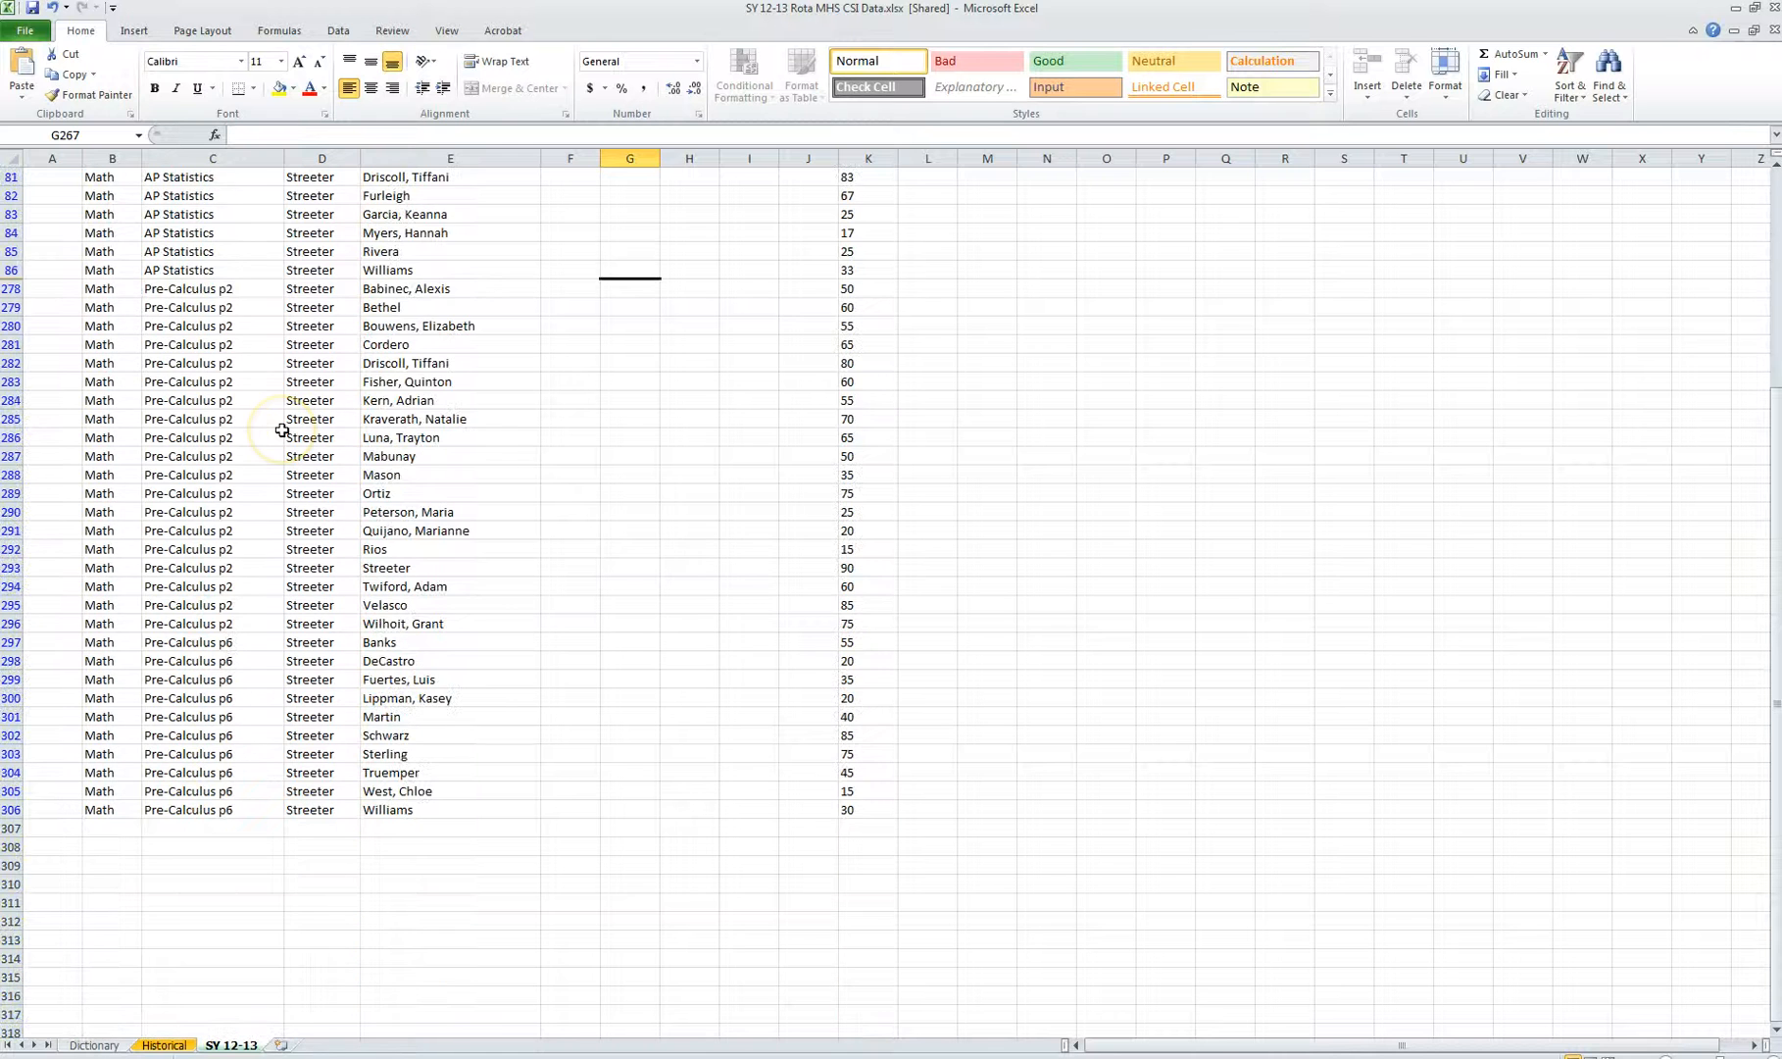
{"action": "scroll", "coordinate": [281, 430], "scroll_direction": "up", "scroll_amount": 12}
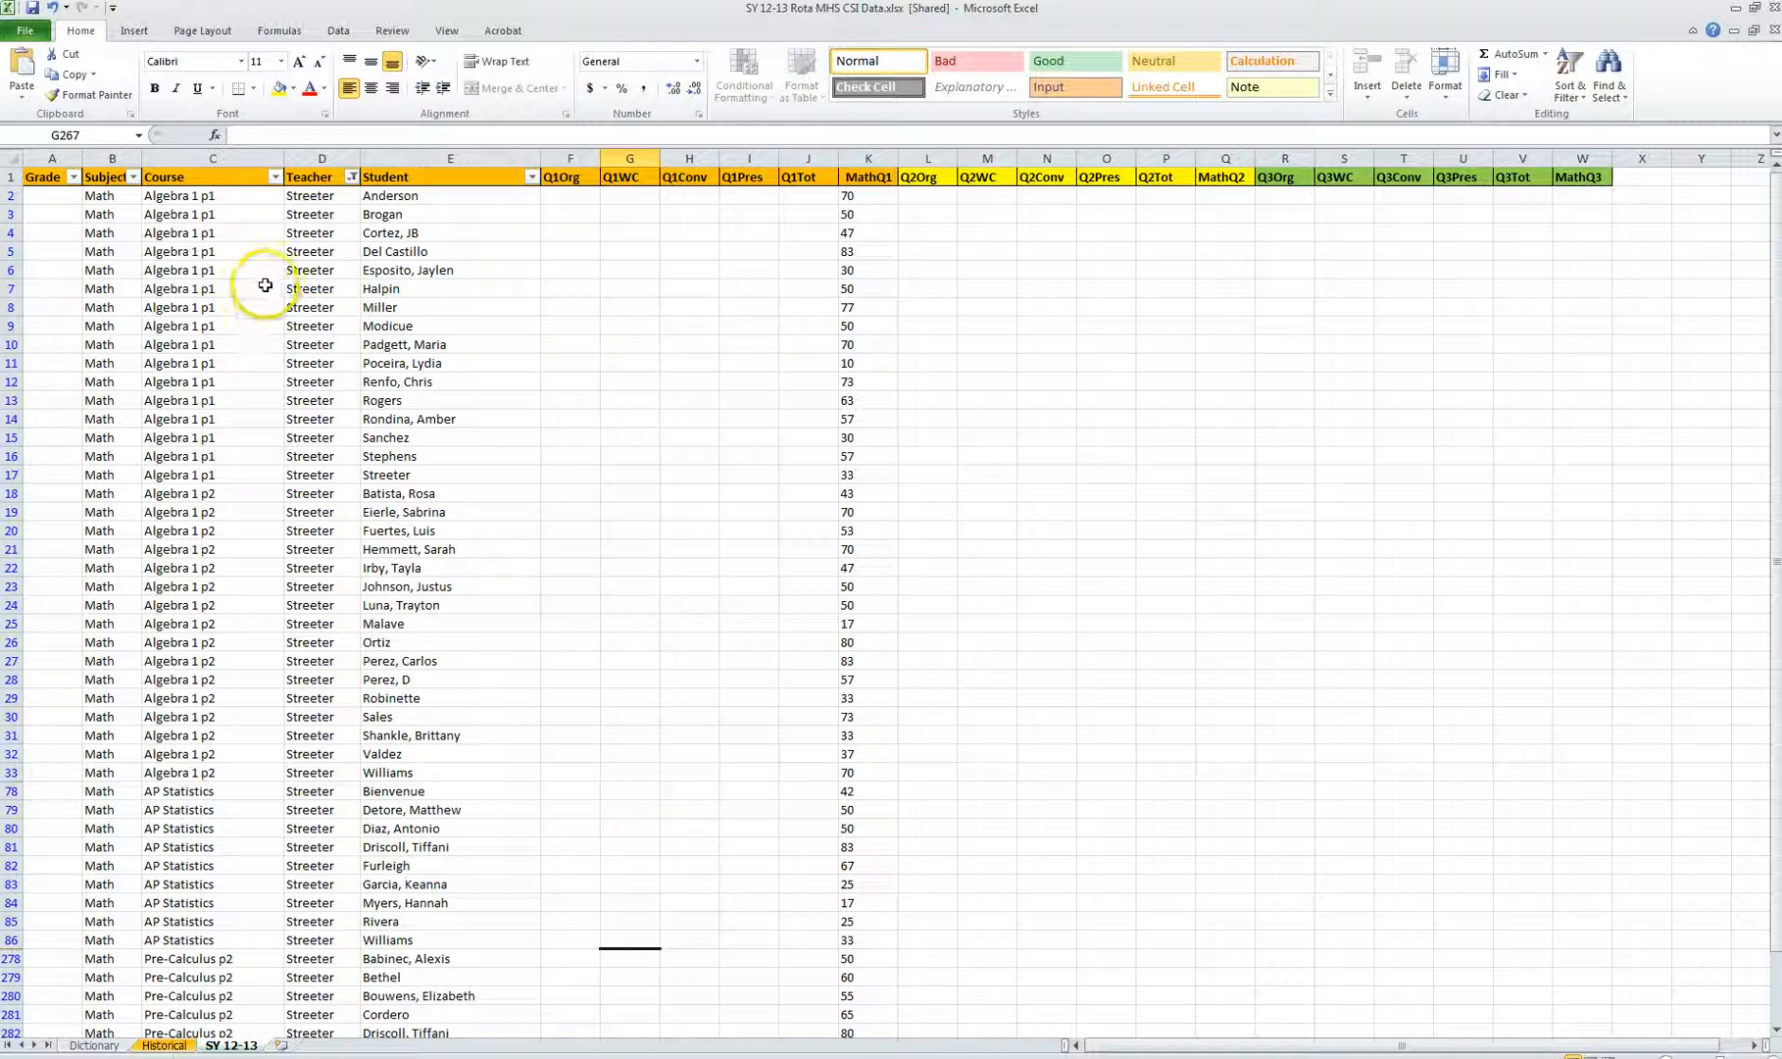
{"action": "left_click", "coordinate": [275, 177]}
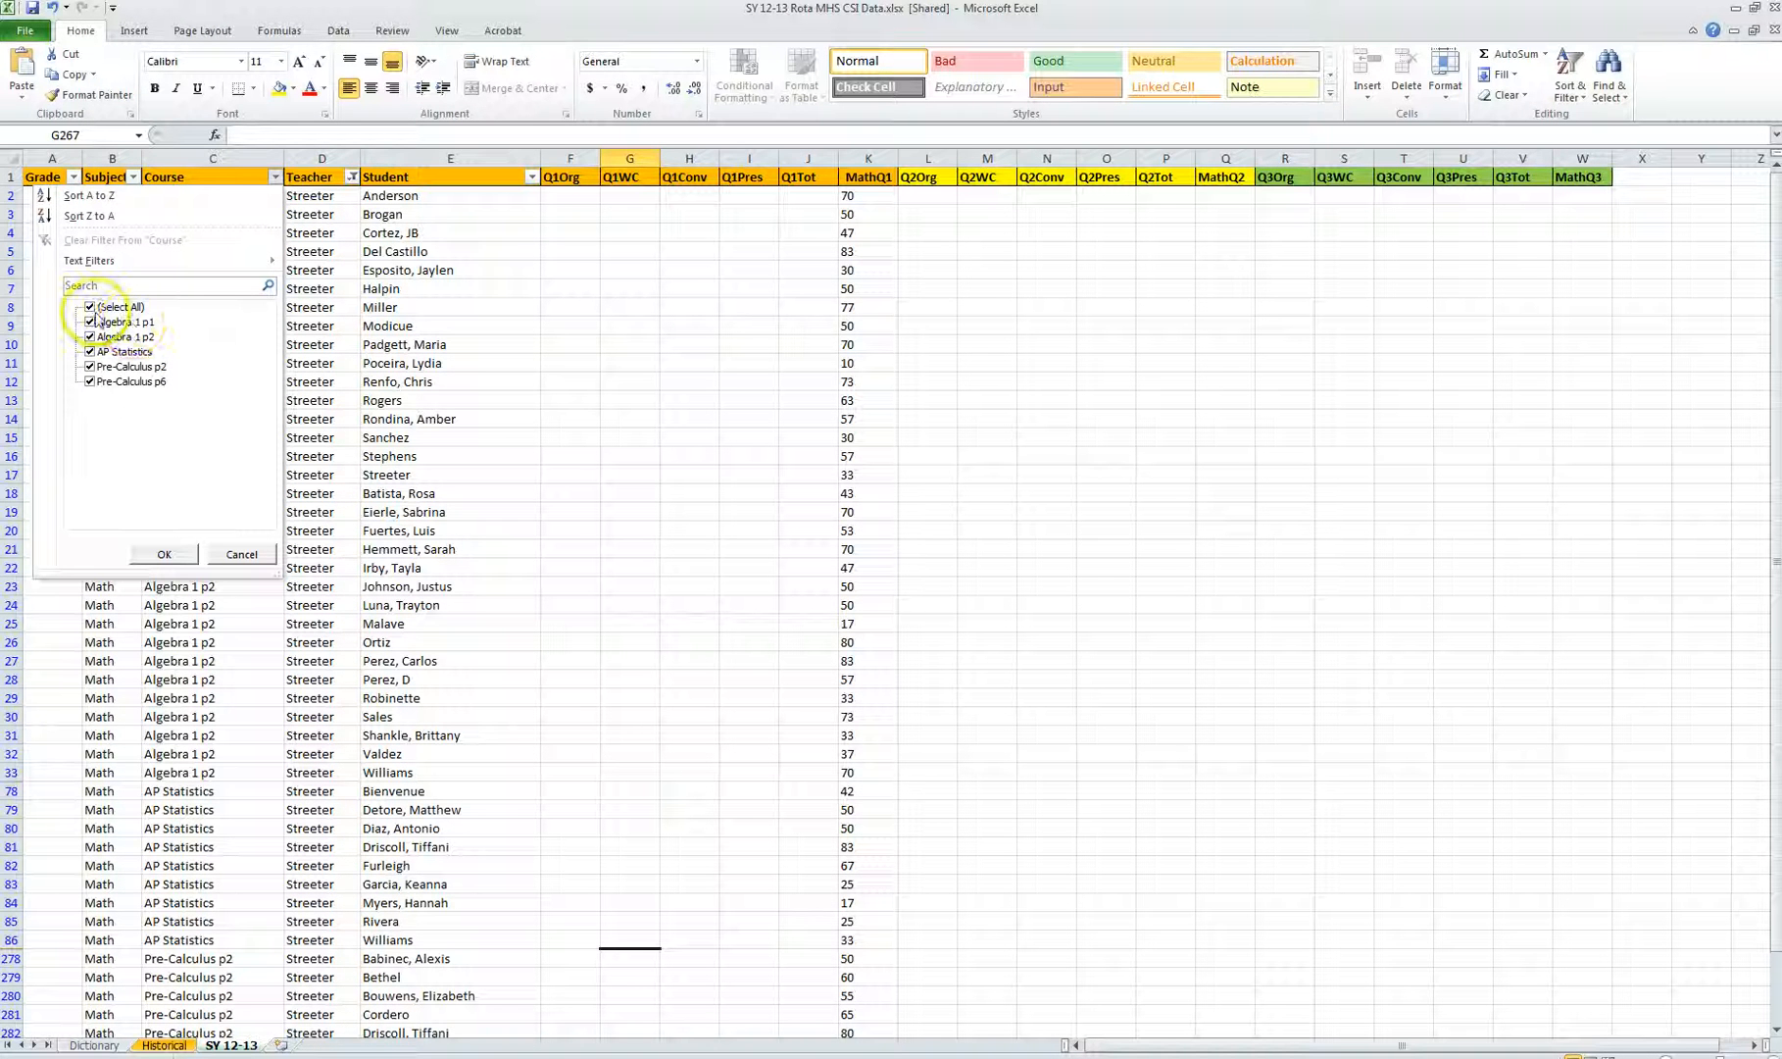
{"action": "left_click", "coordinate": [90, 307]}
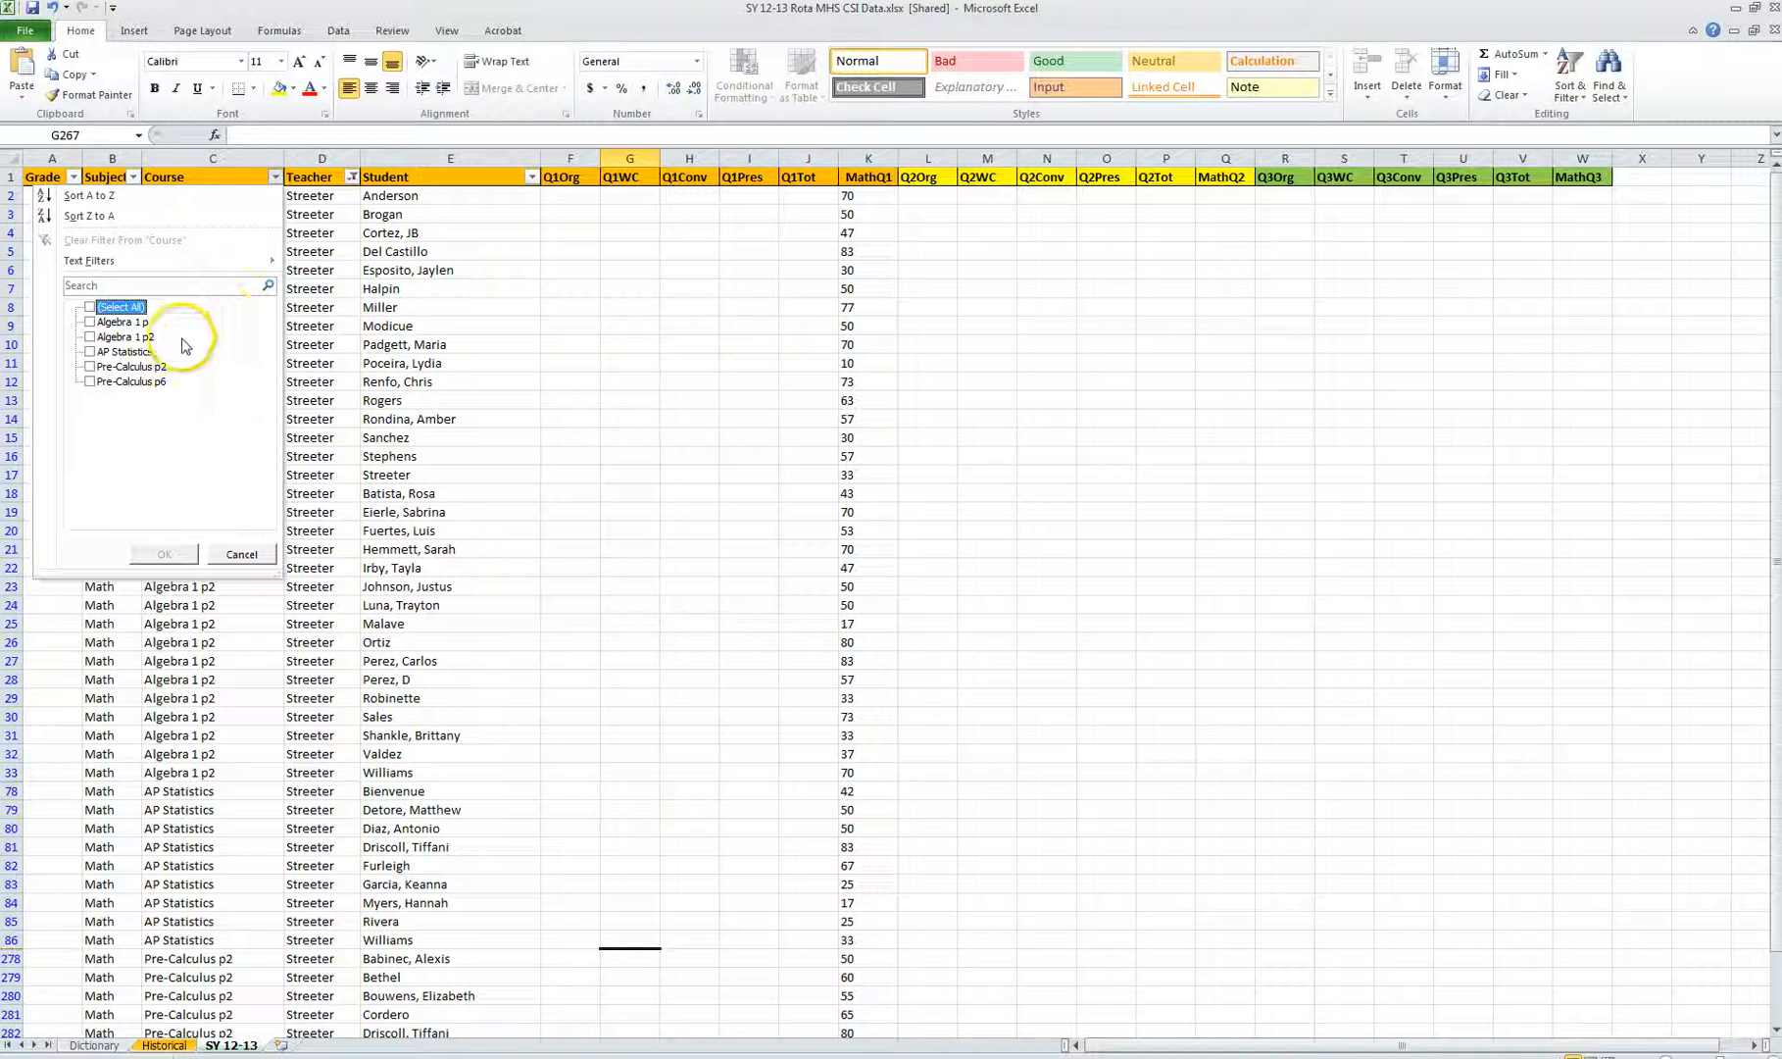
{"action": "left_click", "coordinate": [90, 337]}
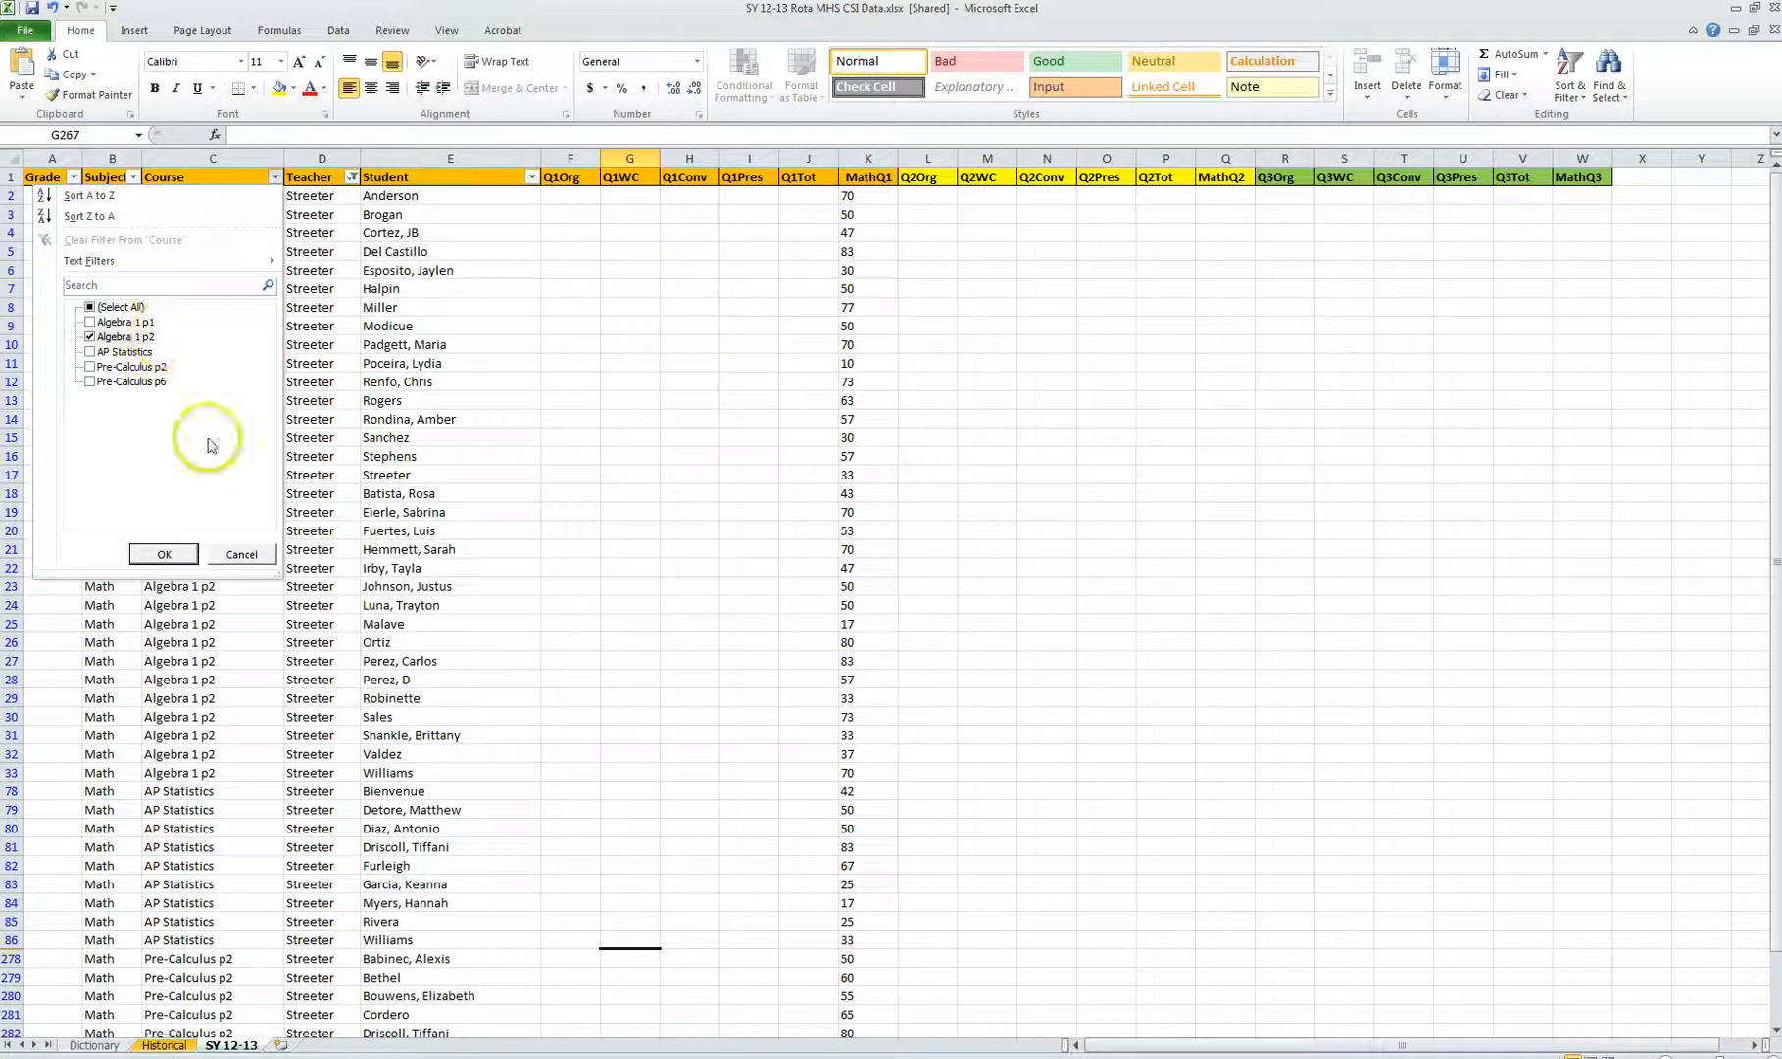
{"action": "left_click", "coordinate": [173, 554]}
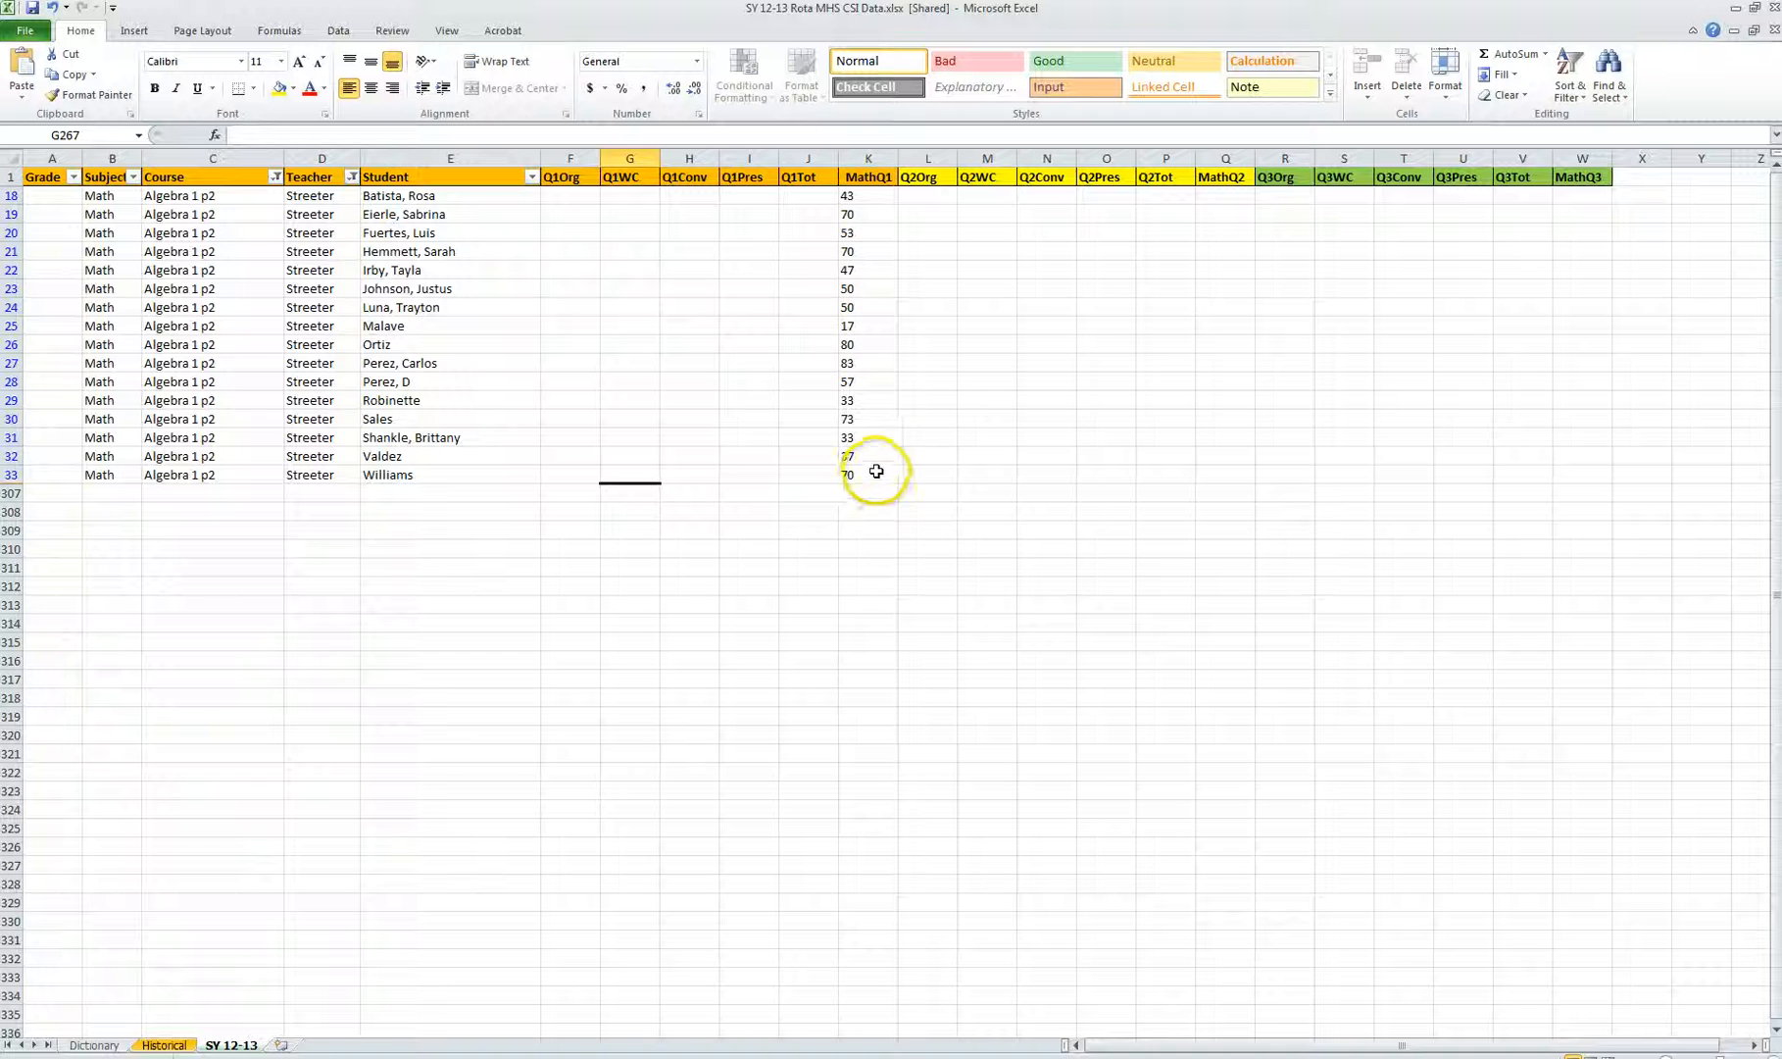
{"action": "left_click", "coordinate": [1234, 197]}
{"action": "left_click_drag", "start_coordinate": [1232, 238], "coordinate": [1232, 253]}
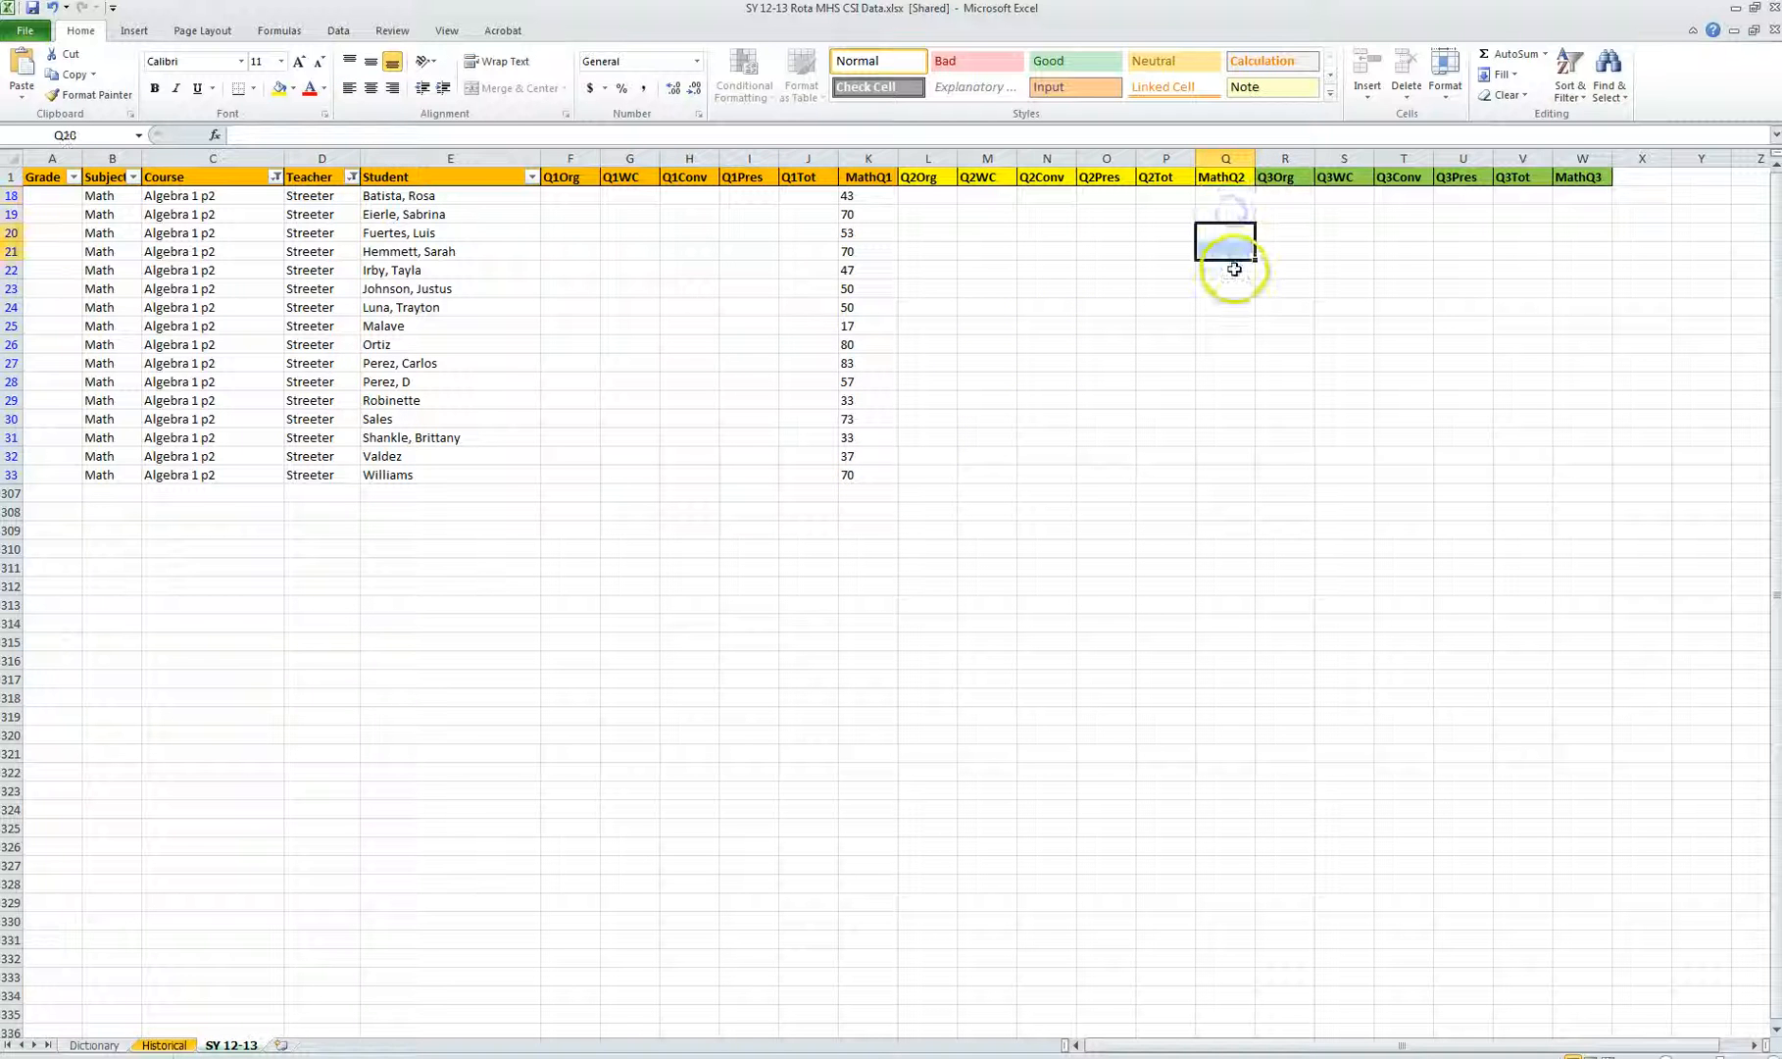
{"action": "left_click", "coordinate": [1233, 270]}
{"action": "left_click", "coordinate": [1234, 326]}
{"action": "left_click", "coordinate": [1228, 383]}
{"action": "left_click", "coordinate": [1228, 436]}
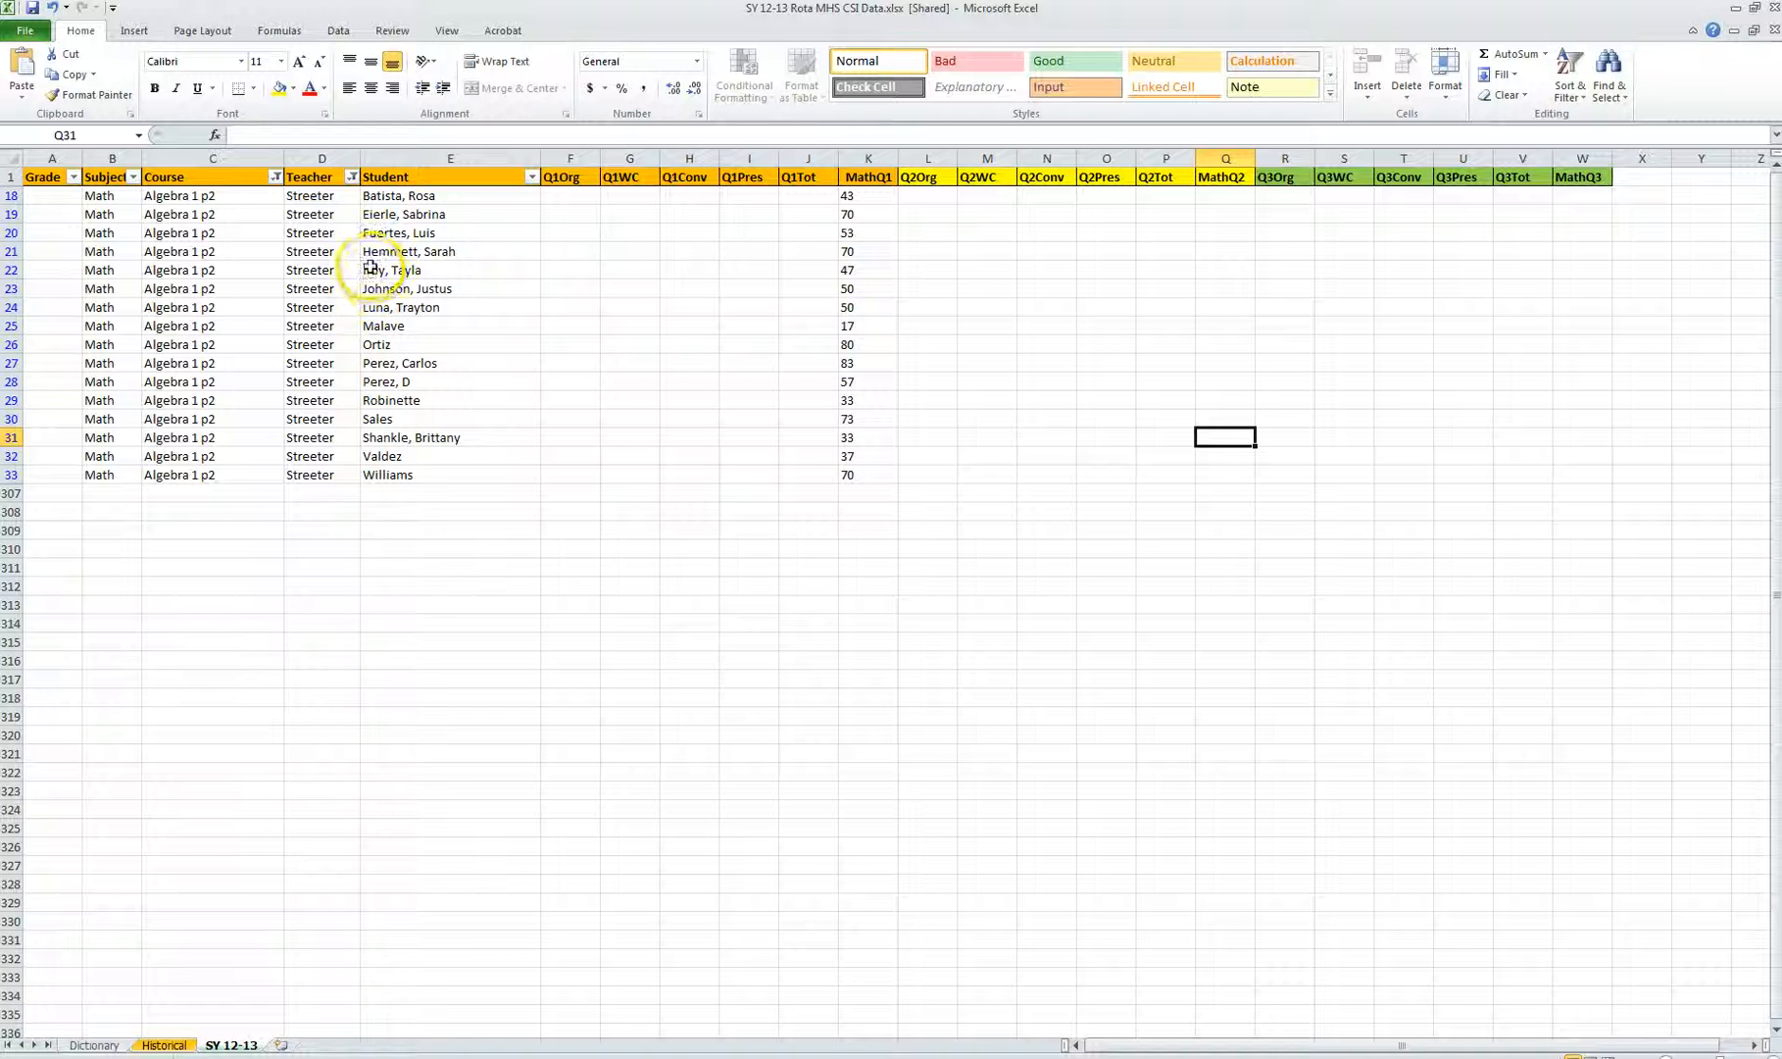
Step: Turn off the AutoFilter so all rows are shown again
{"action": "left_click", "coordinate": [351, 177]}
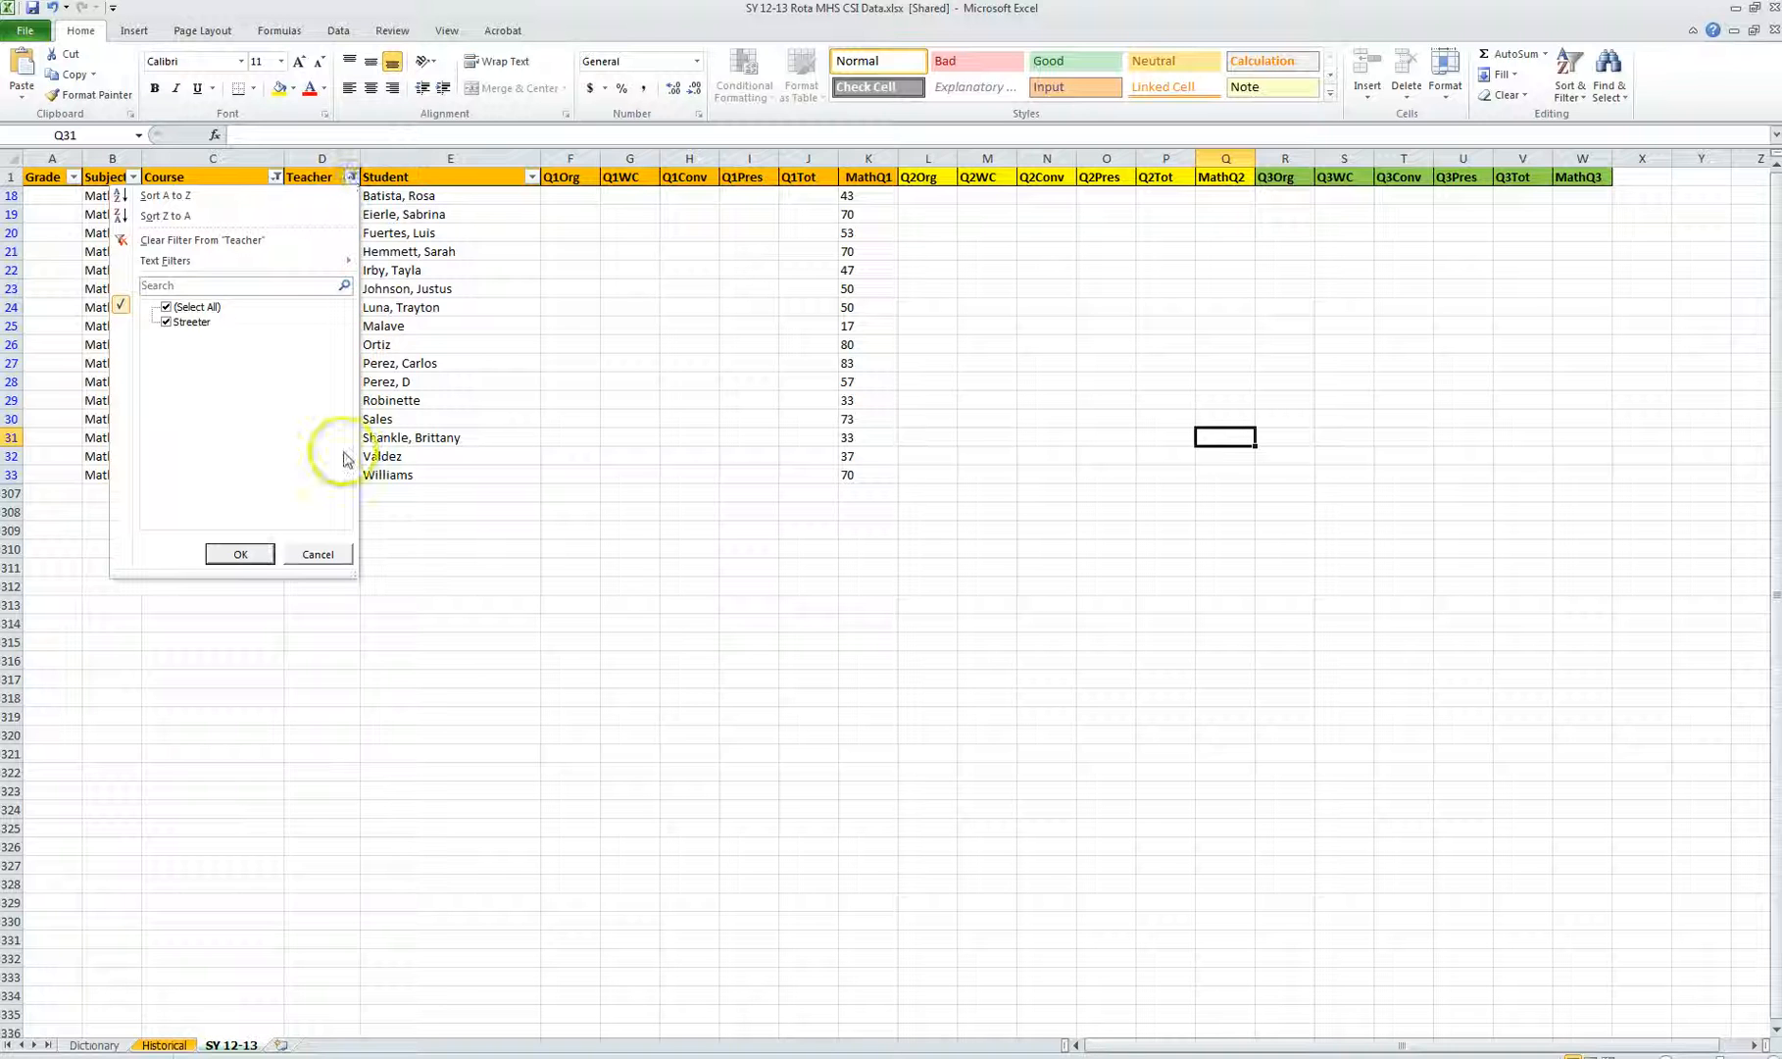
{"action": "left_click", "coordinate": [318, 552]}
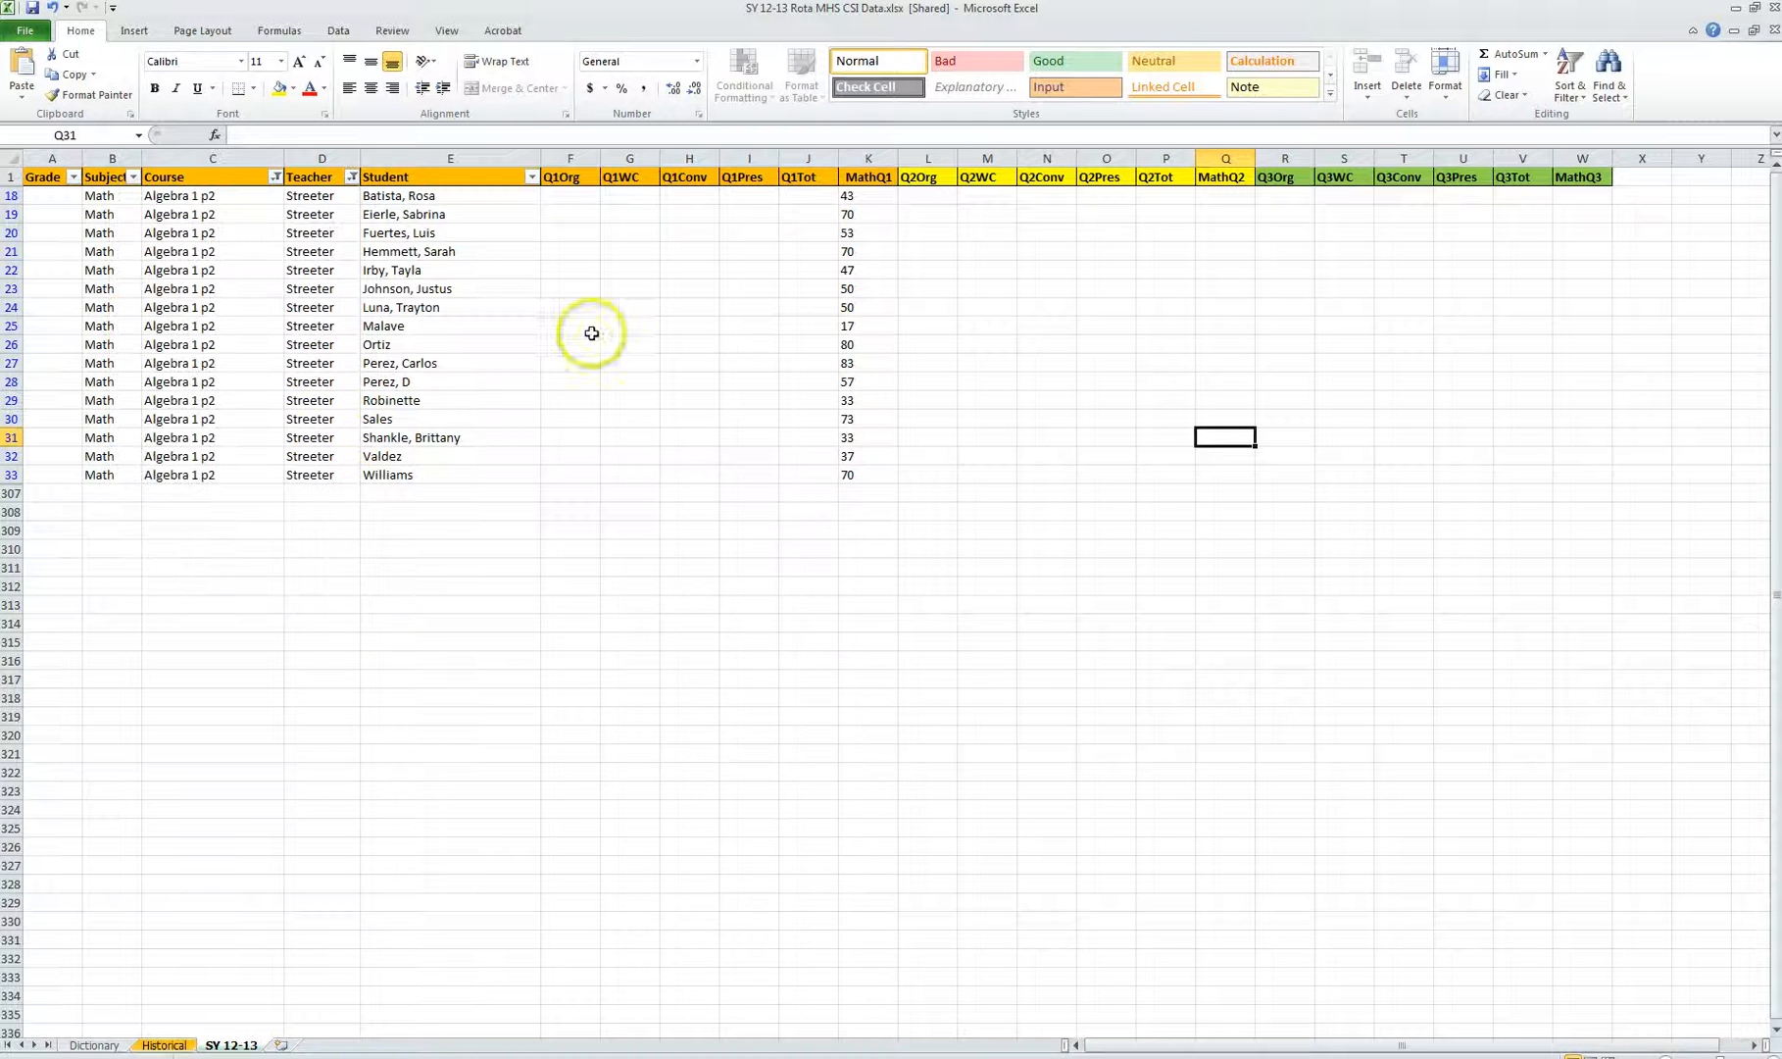
{"action": "left_click", "coordinate": [1564, 94]}
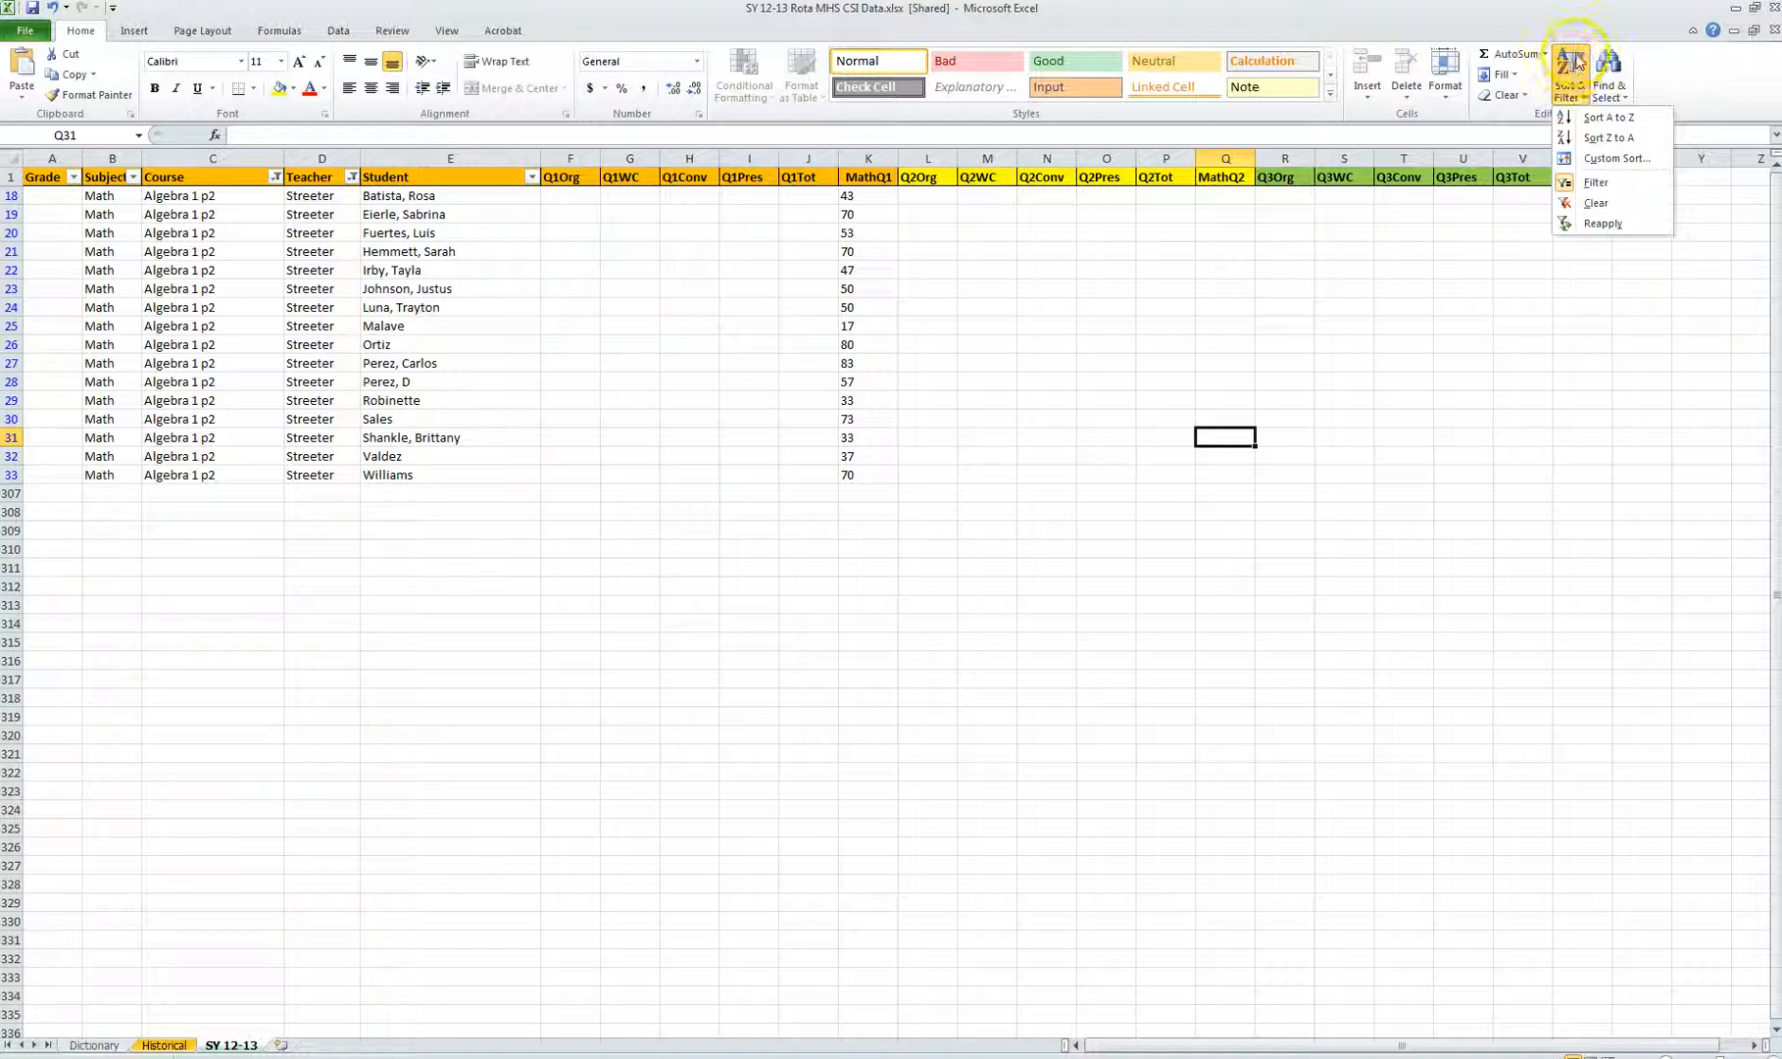
{"action": "left_click", "coordinate": [1594, 187]}
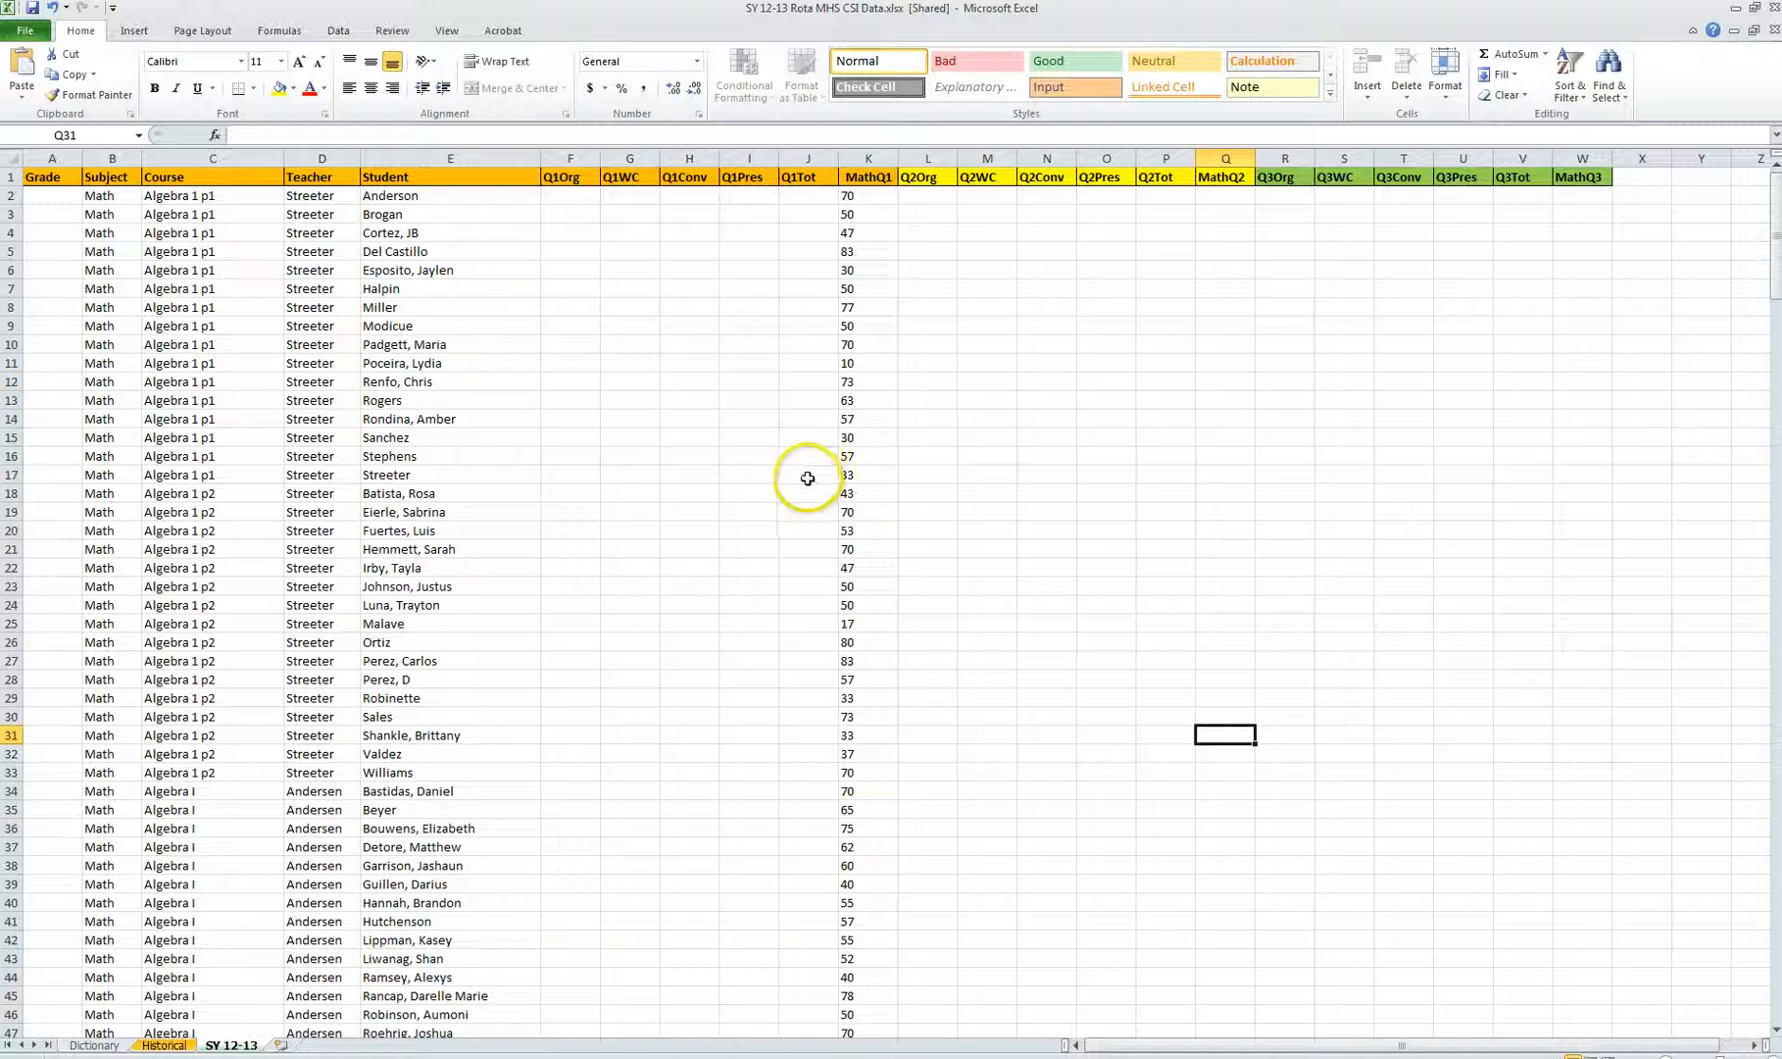
Step: Select the Subject through Student header cells and apply a filter to them
{"action": "scroll", "coordinate": [481, 463], "scroll_direction": "down", "scroll_amount": 10}
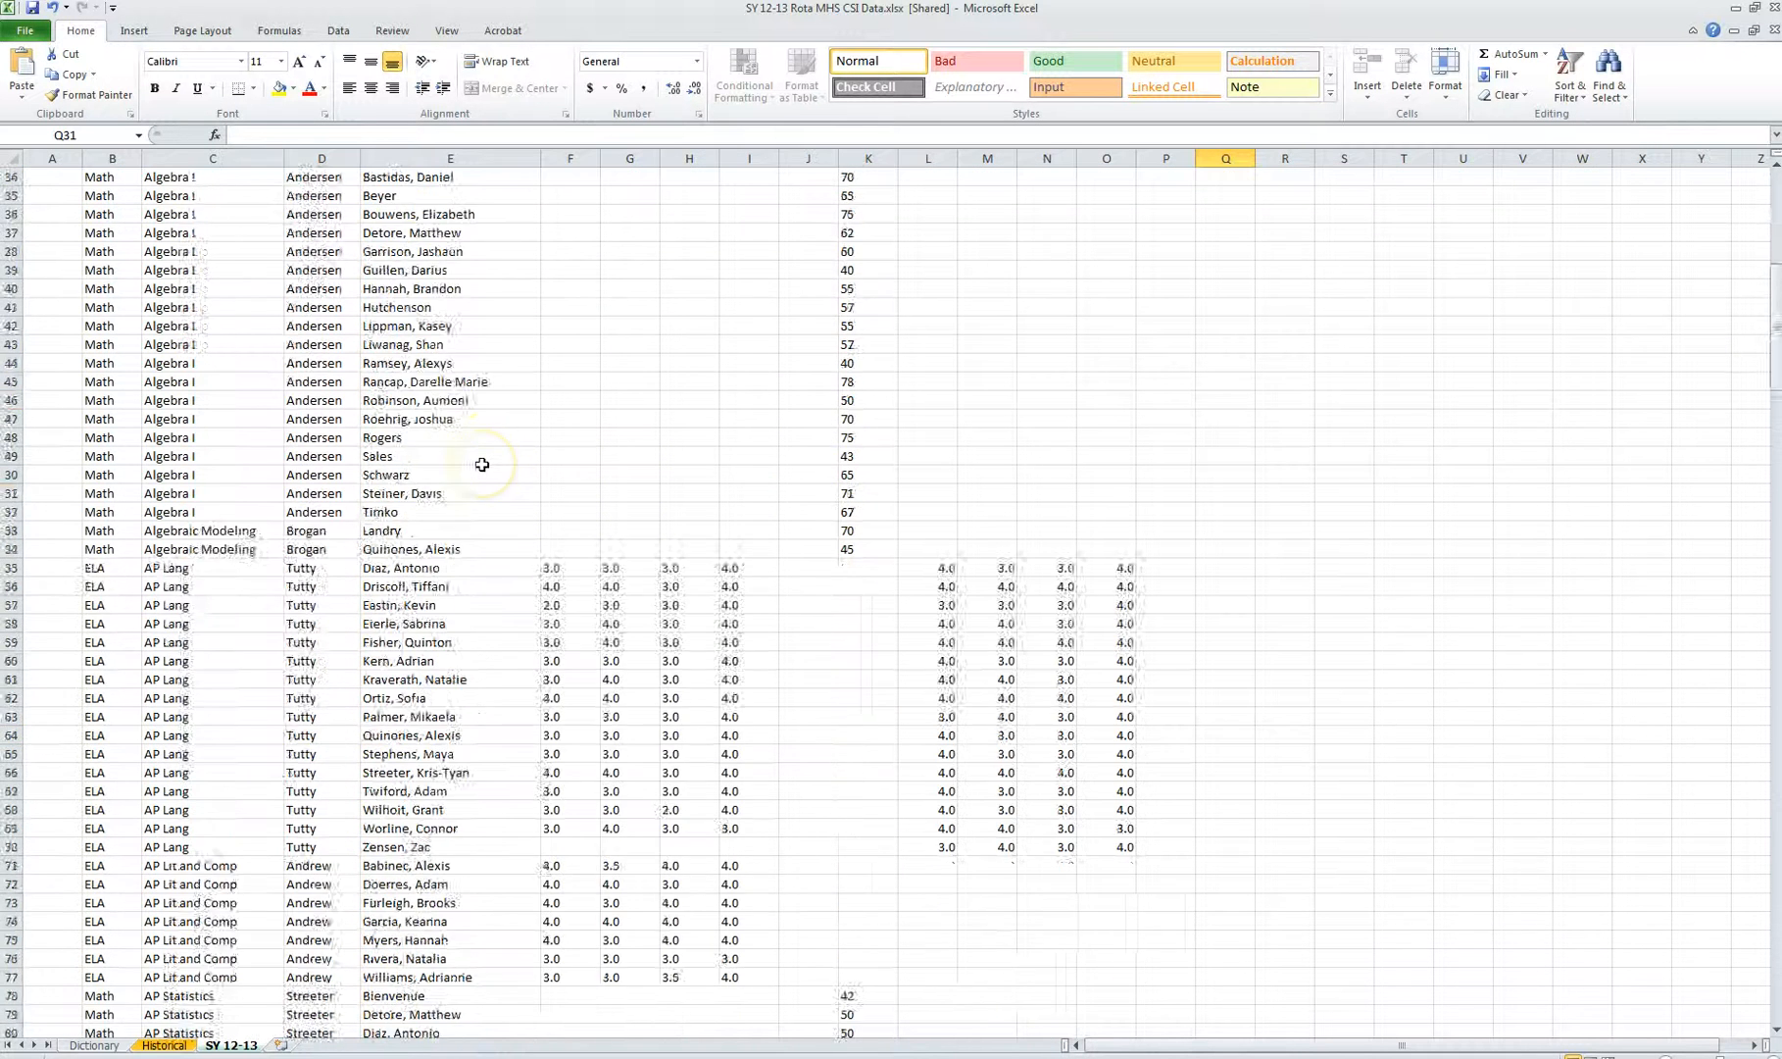
{"action": "scroll", "coordinate": [482, 465], "scroll_direction": "up", "scroll_amount": 10}
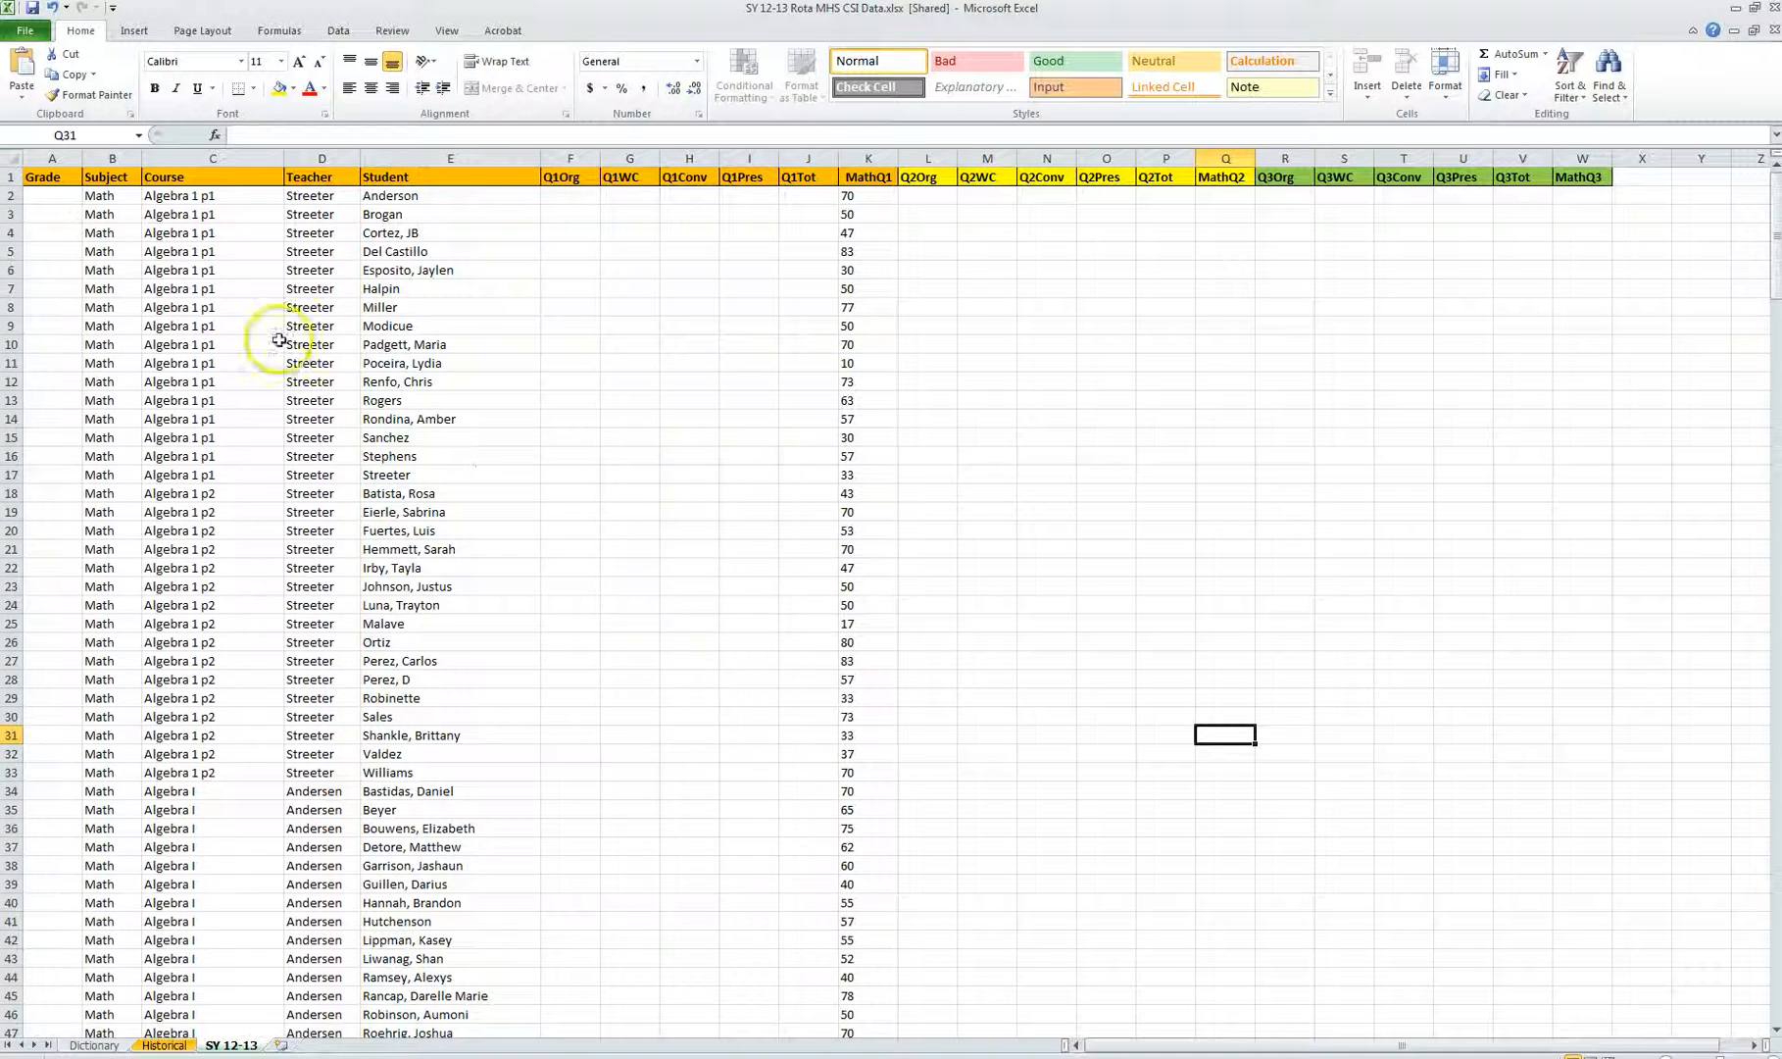
{"action": "left_click_drag", "start_coordinate": [103, 176], "coordinate": [480, 176]}
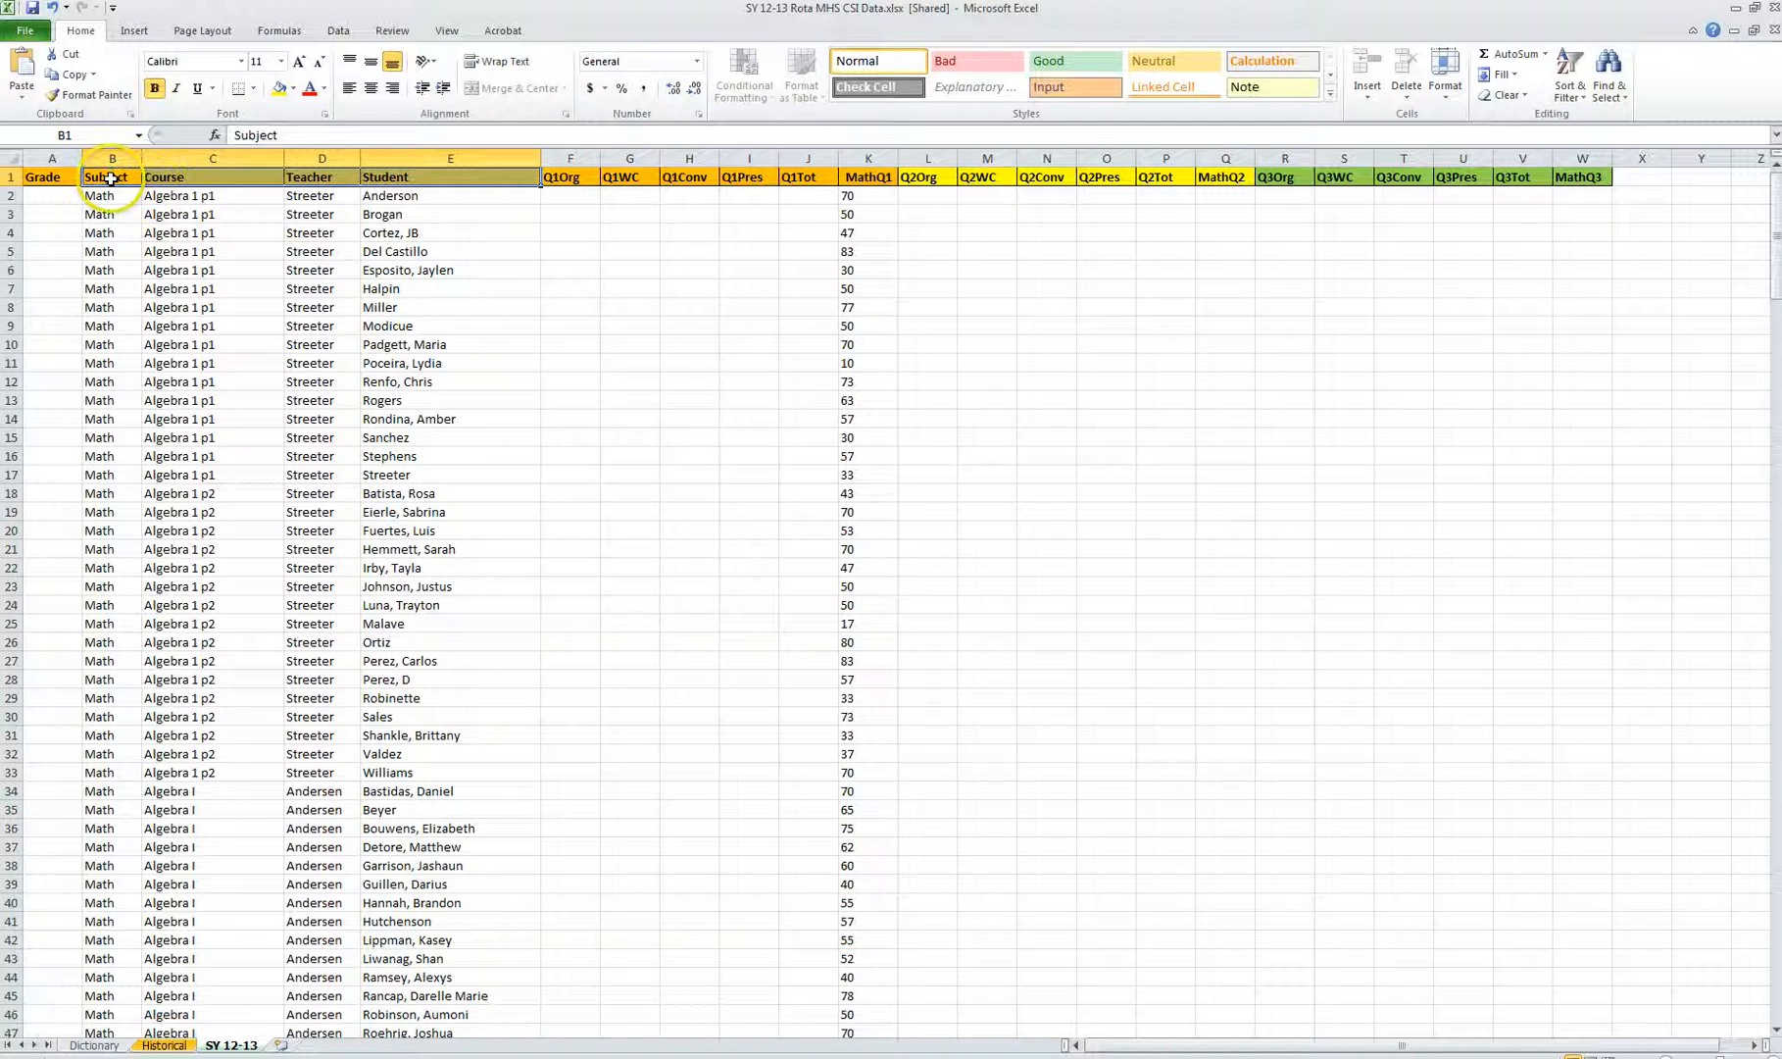
{"action": "left_click_drag", "start_coordinate": [111, 178], "coordinate": [264, 181]}
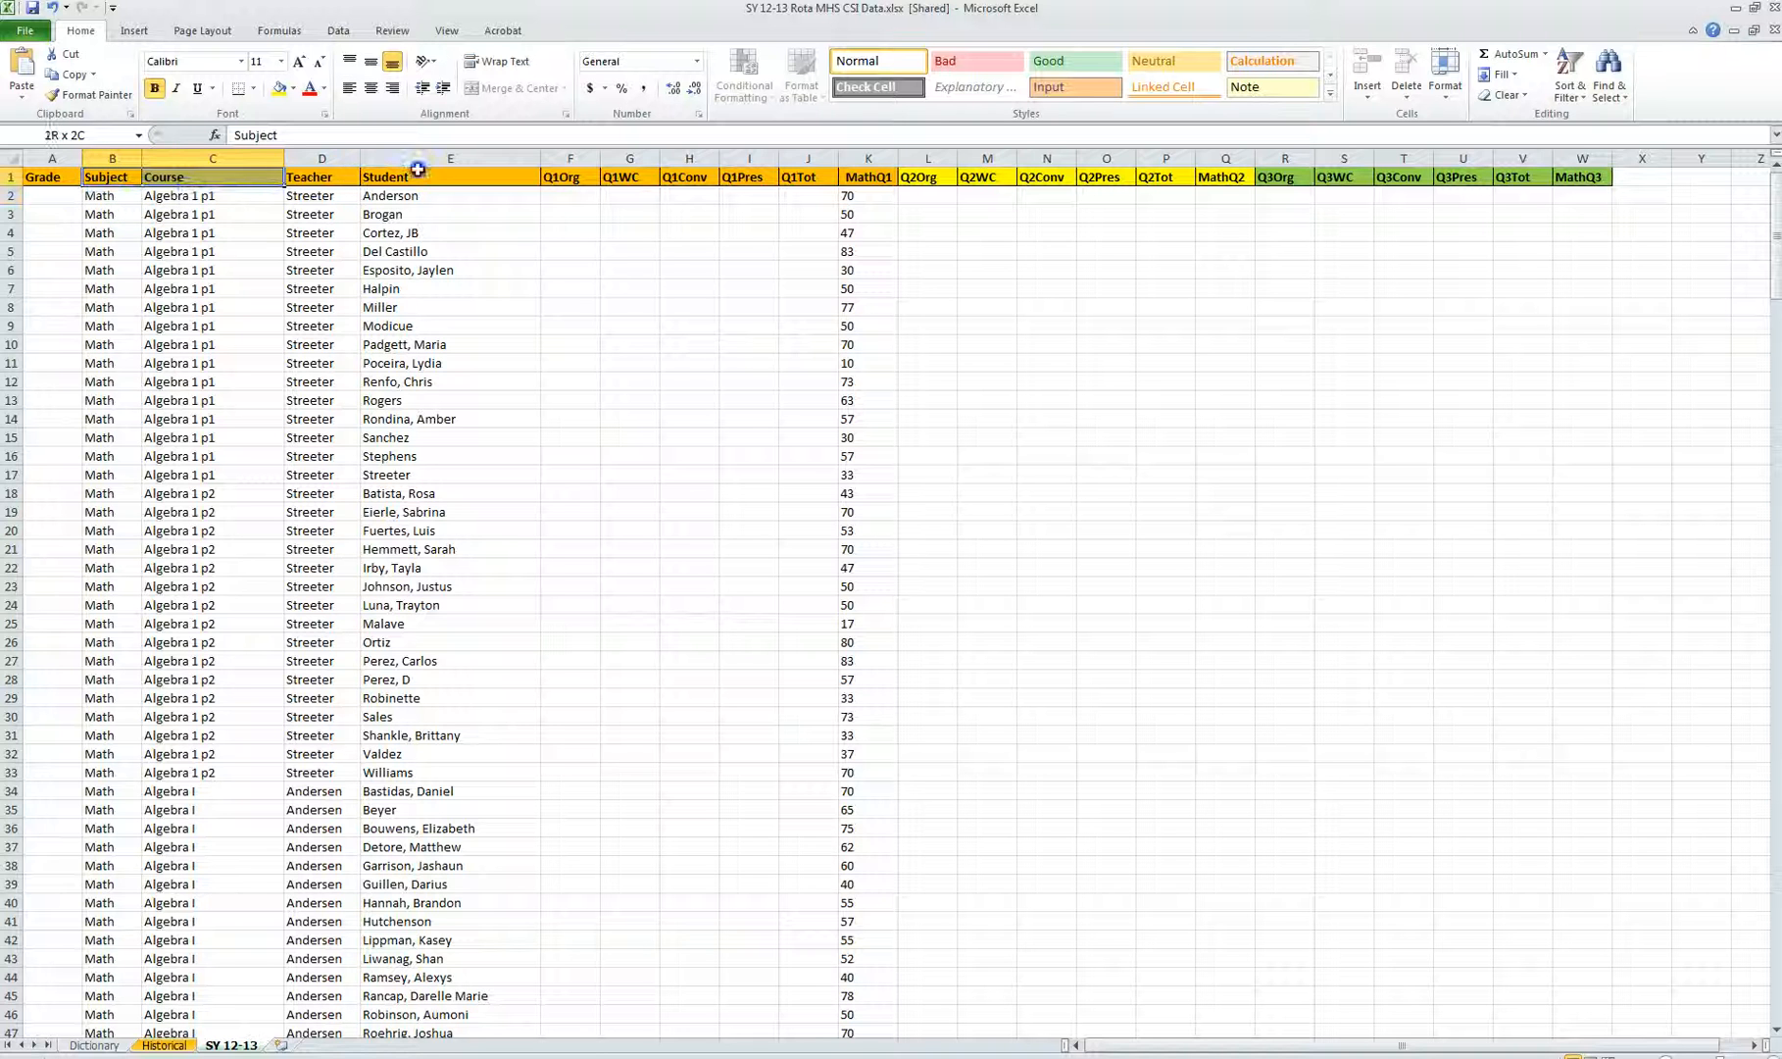
{"action": "left_click_drag", "start_coordinate": [418, 169], "coordinate": [431, 177]}
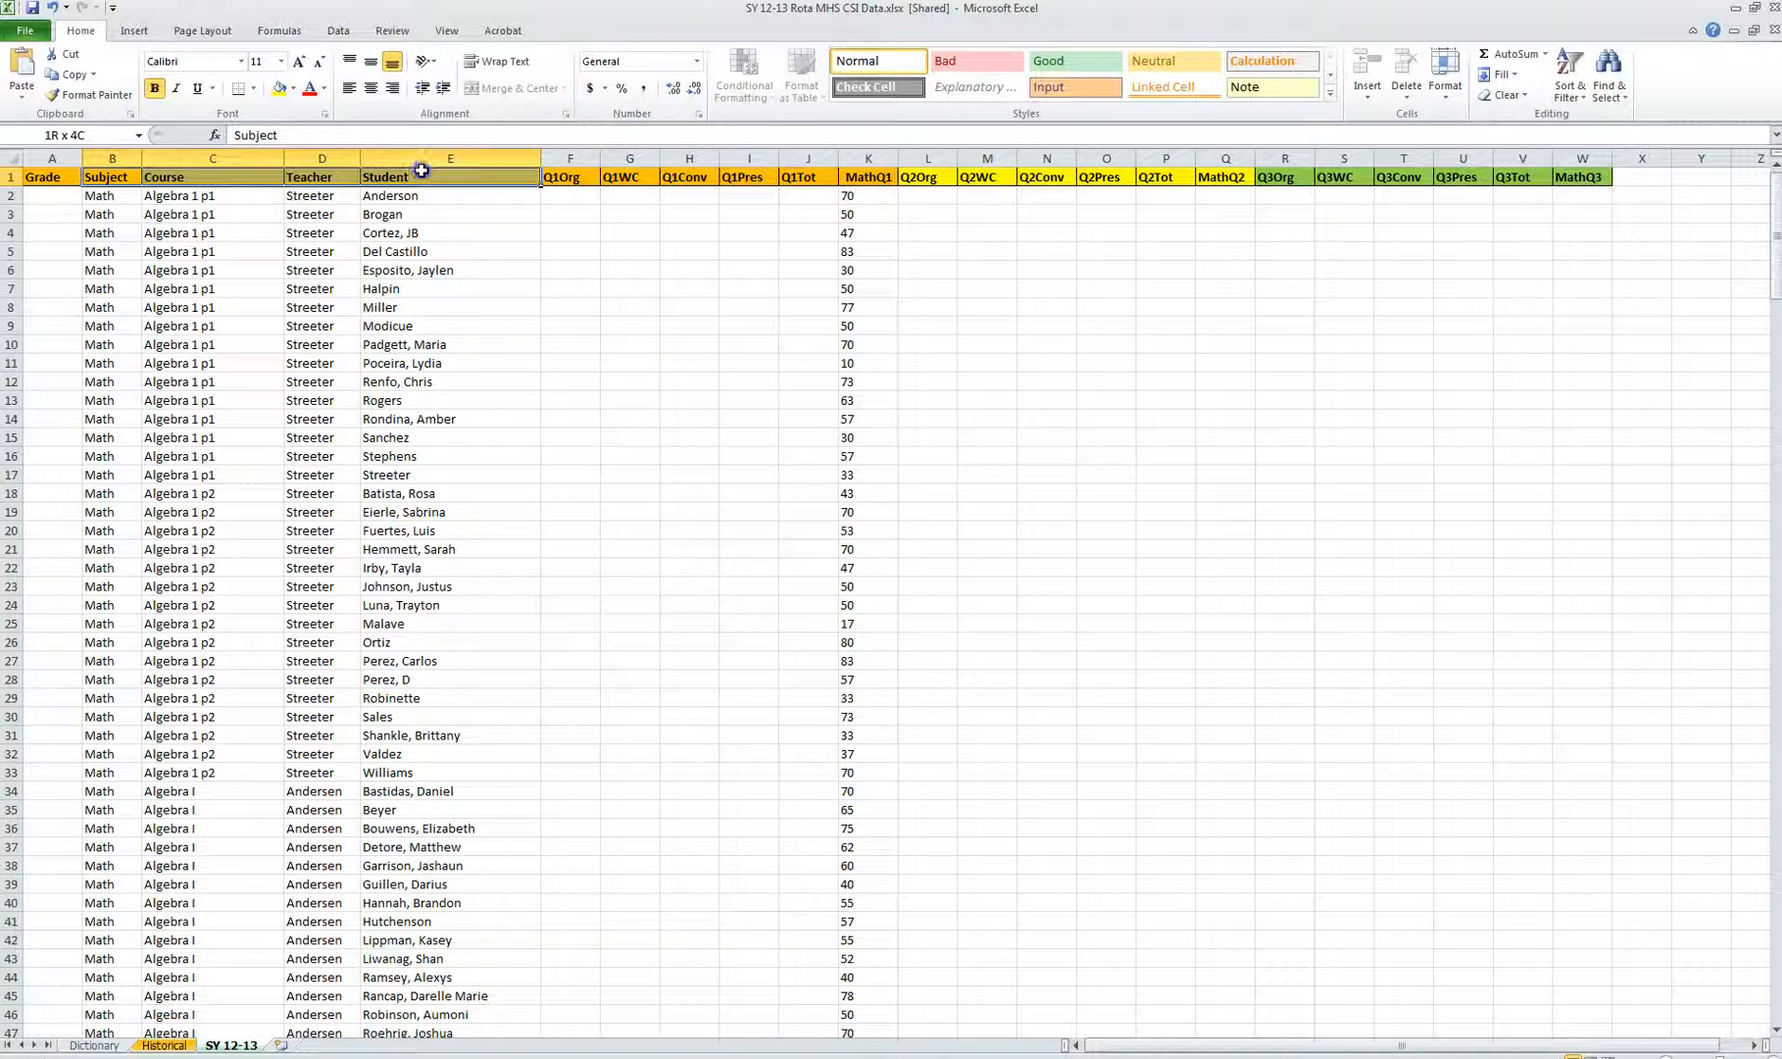
{"action": "left_click", "coordinate": [1576, 103]}
{"action": "left_click", "coordinate": [1657, 196]}
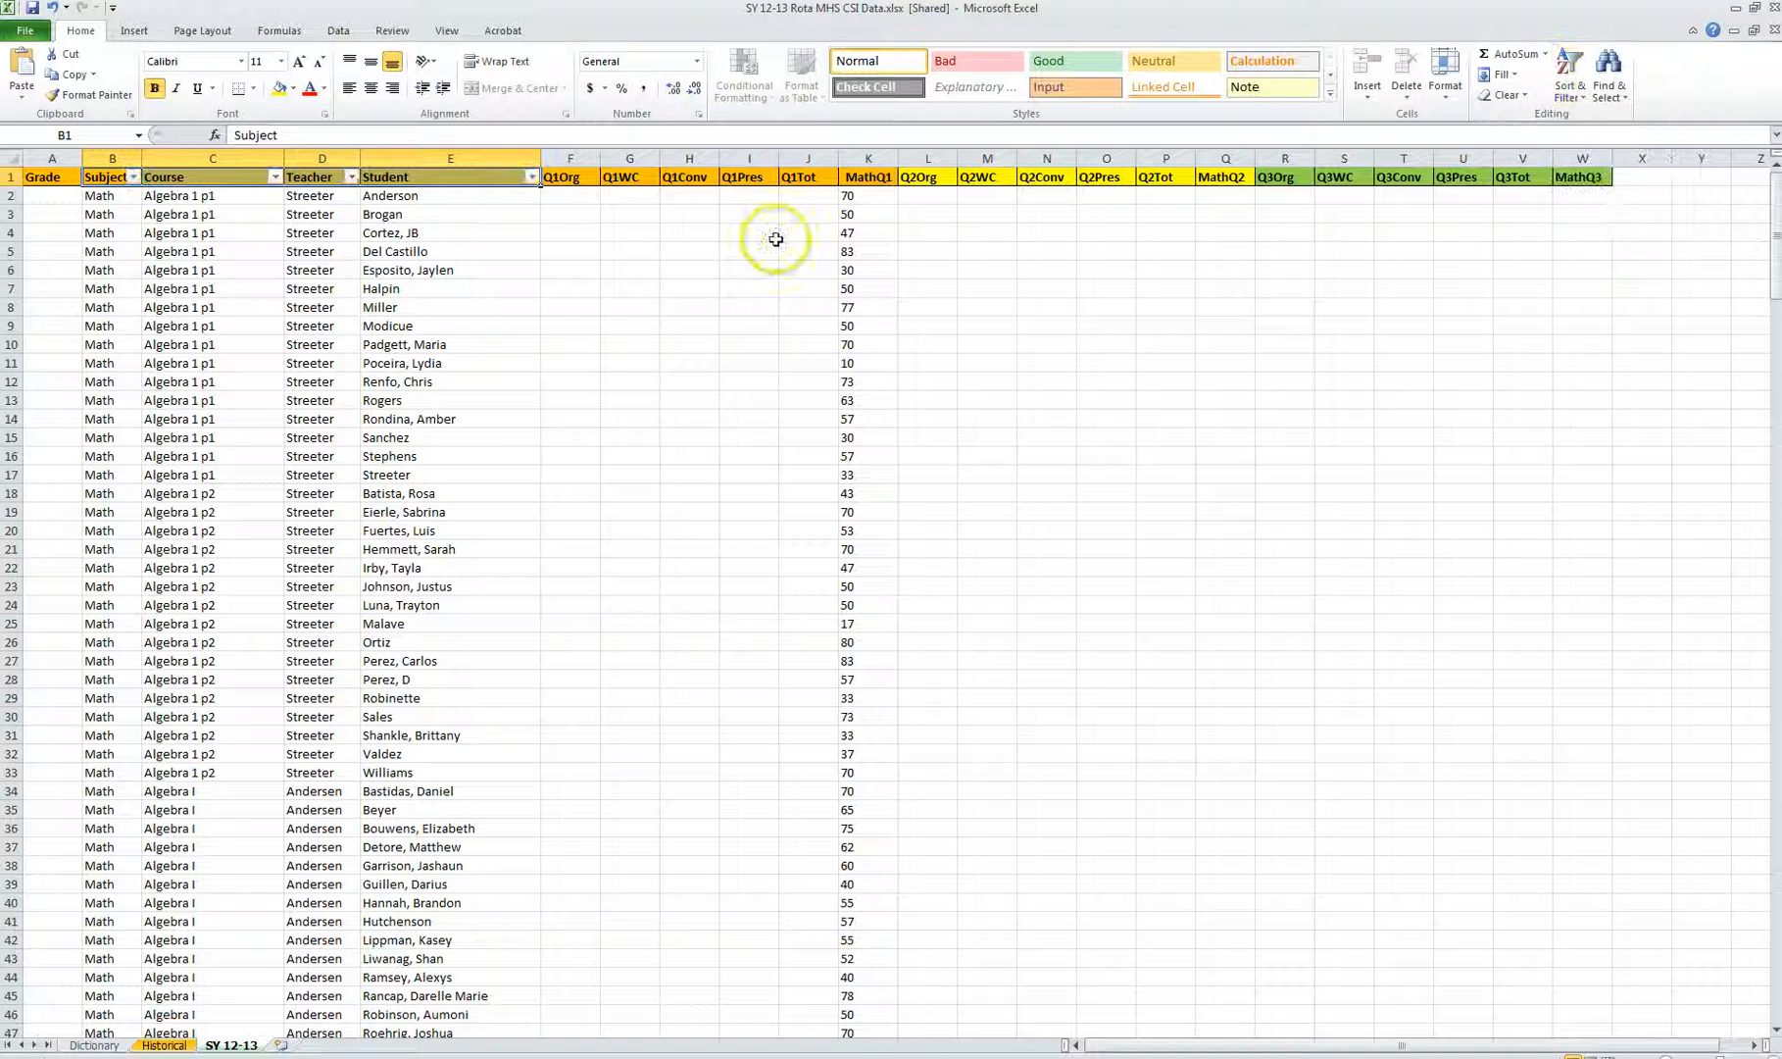
Step: Filter the Teacher column to show only DeMeritt
{"action": "left_click", "coordinate": [235, 229]}
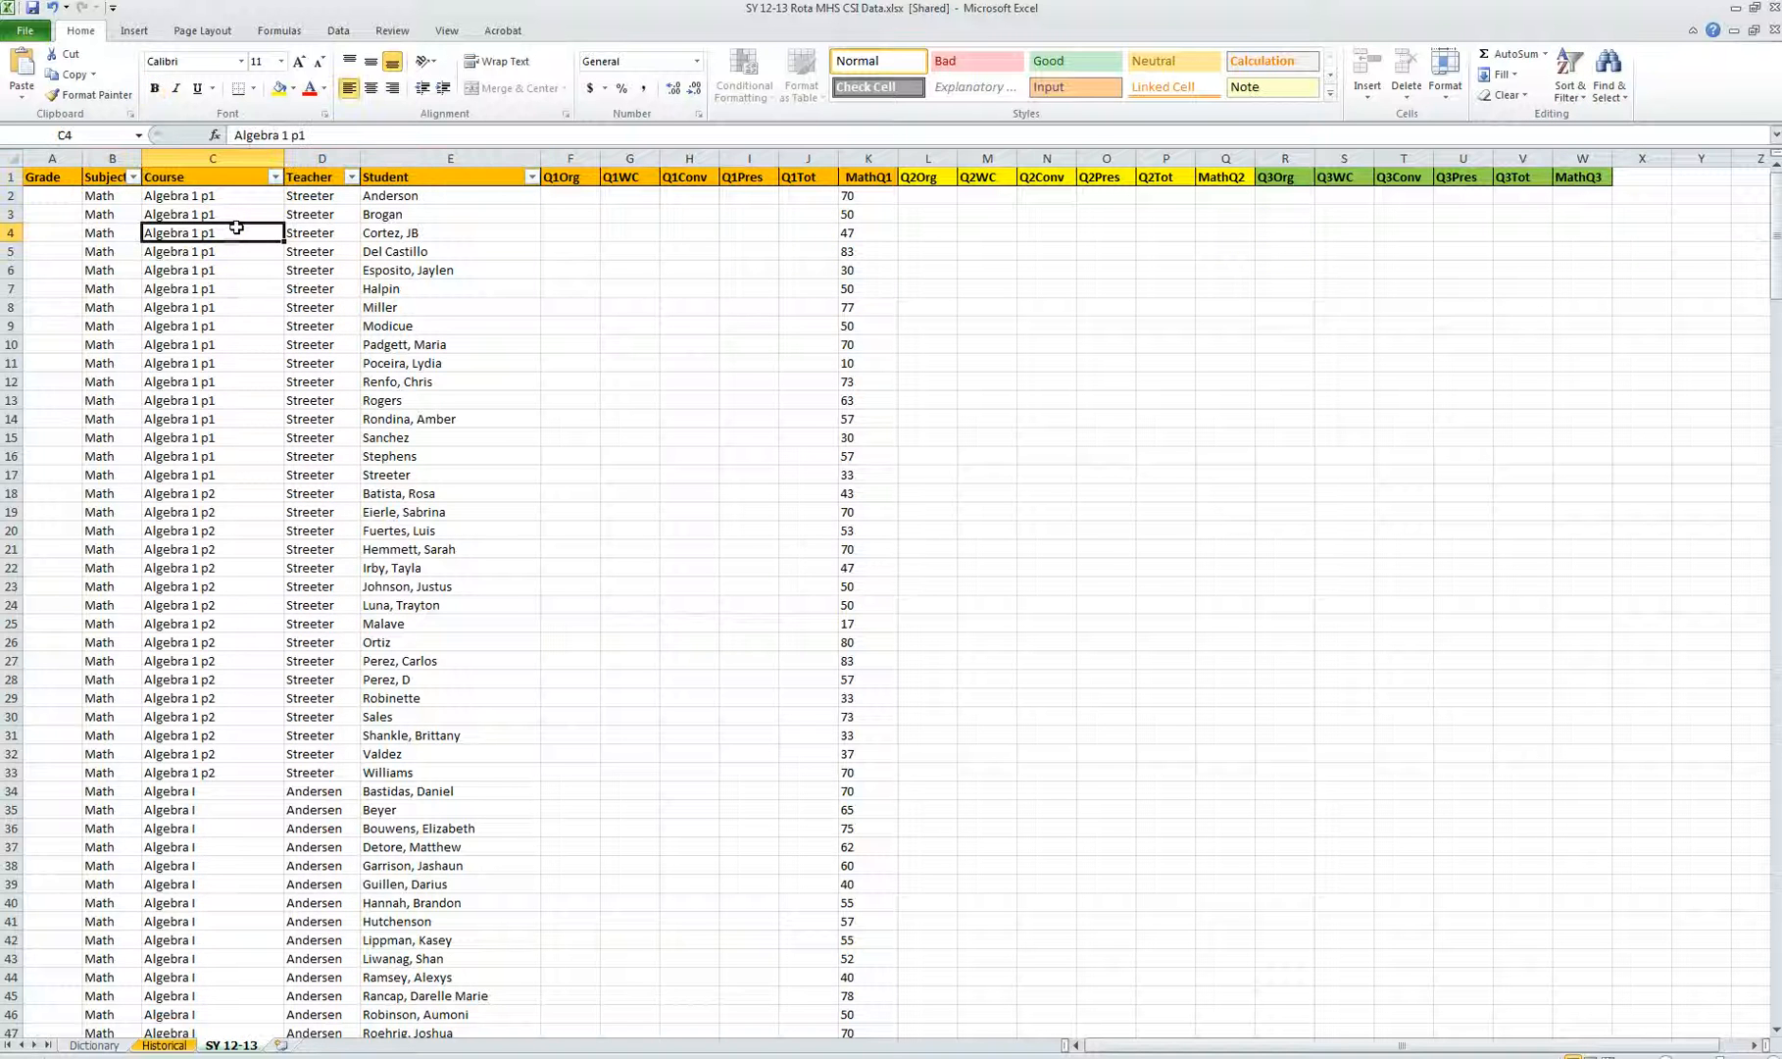
{"action": "left_click", "coordinate": [350, 177]}
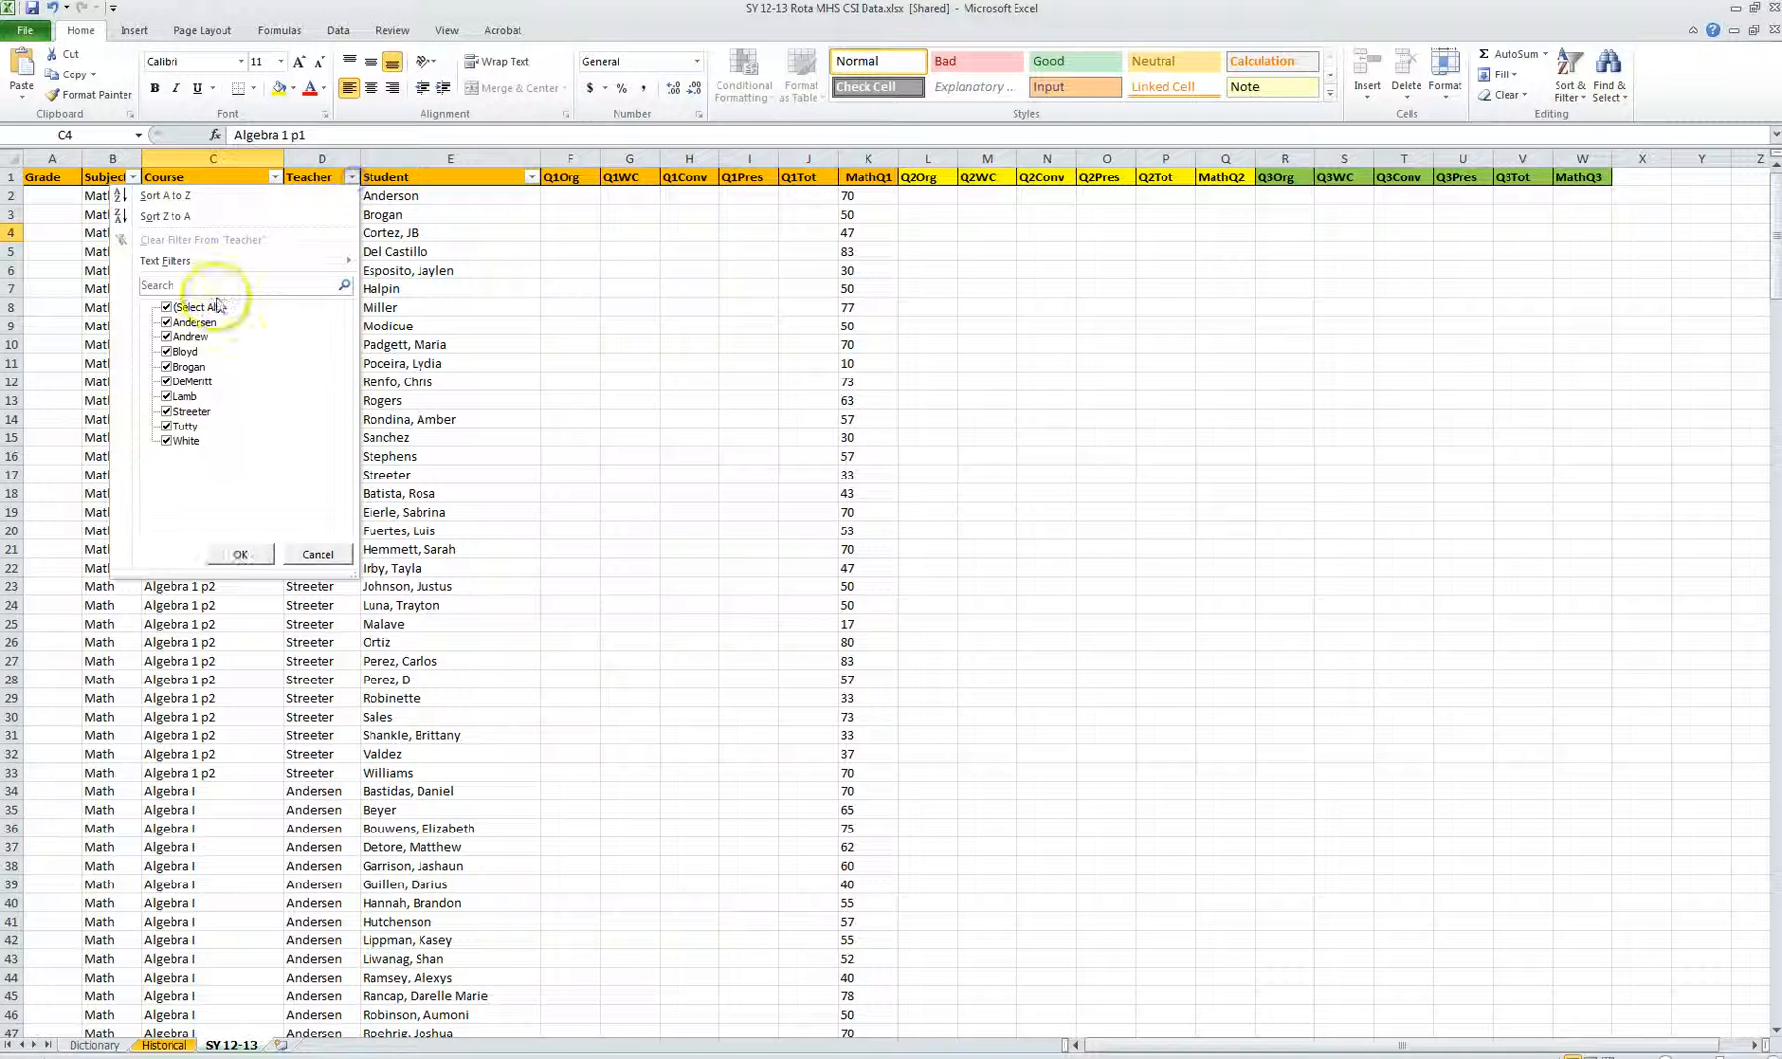
{"action": "left_click", "coordinate": [167, 307]}
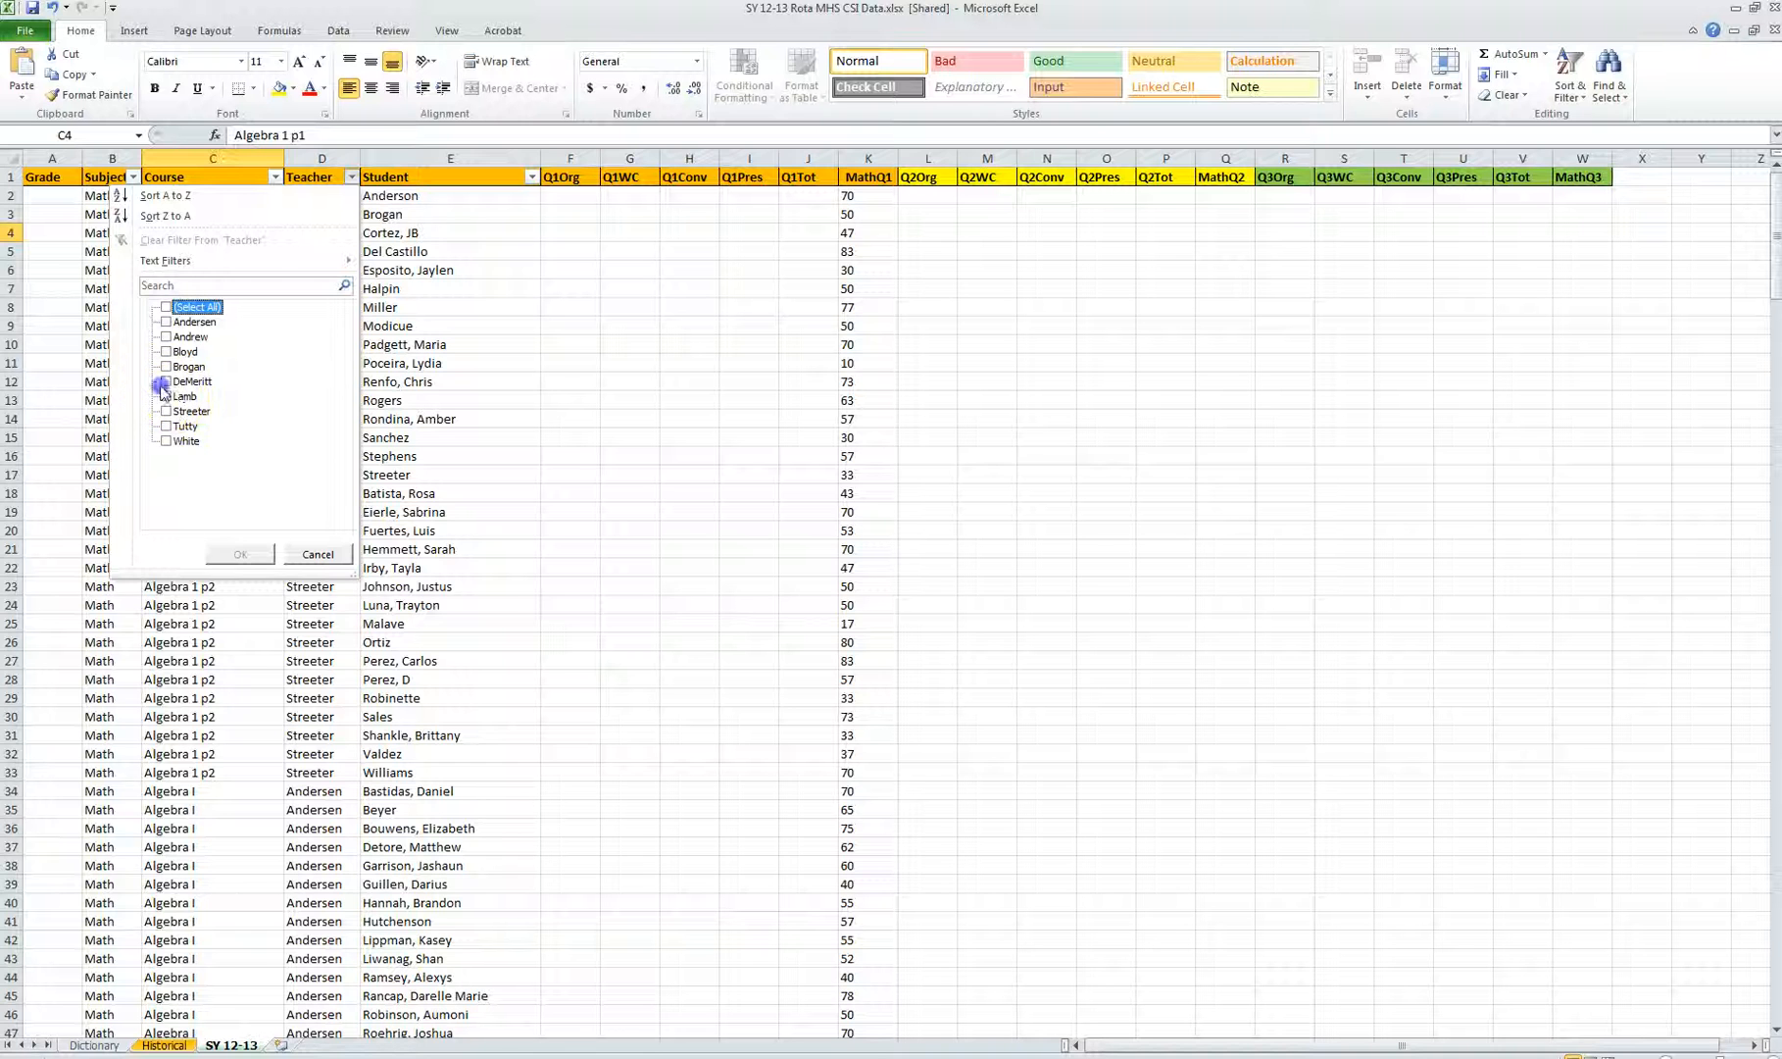
{"action": "left_click", "coordinate": [164, 381]}
{"action": "left_click", "coordinate": [241, 551]}
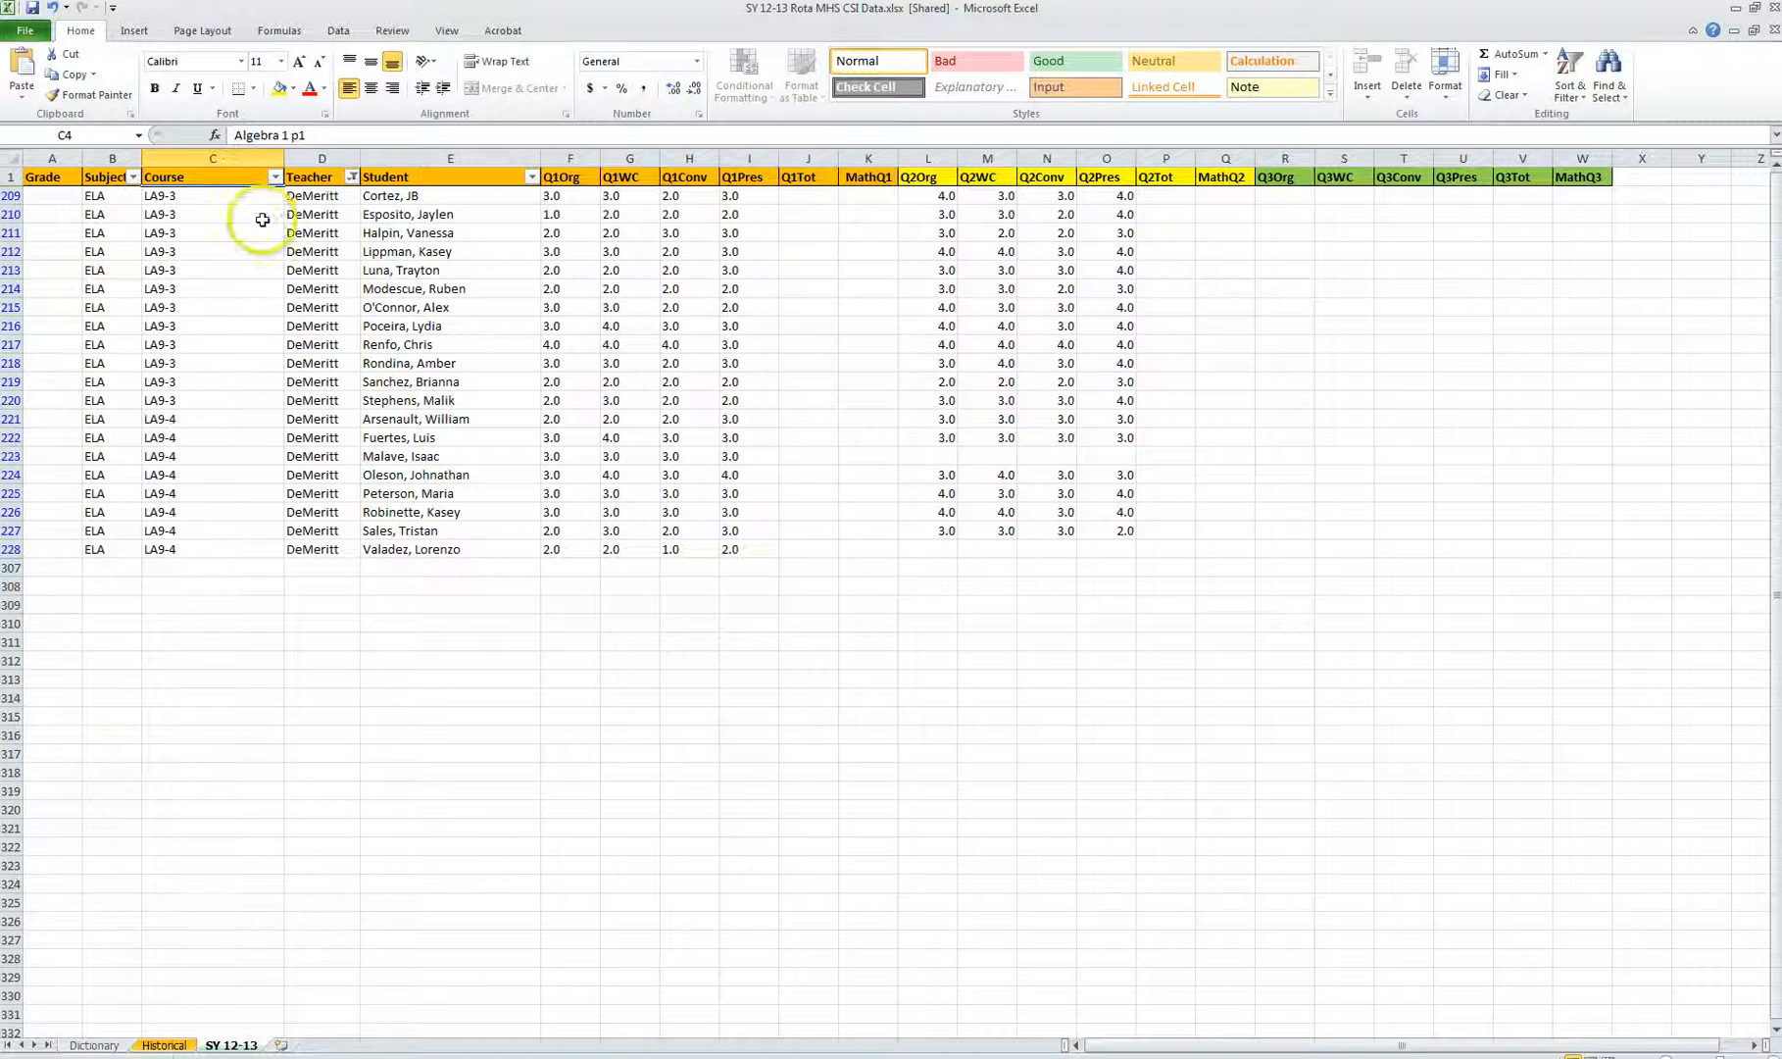
Step: Filter the Course column to show only LA9-4
{"action": "left_click", "coordinate": [276, 176]}
{"action": "left_click", "coordinate": [90, 307]}
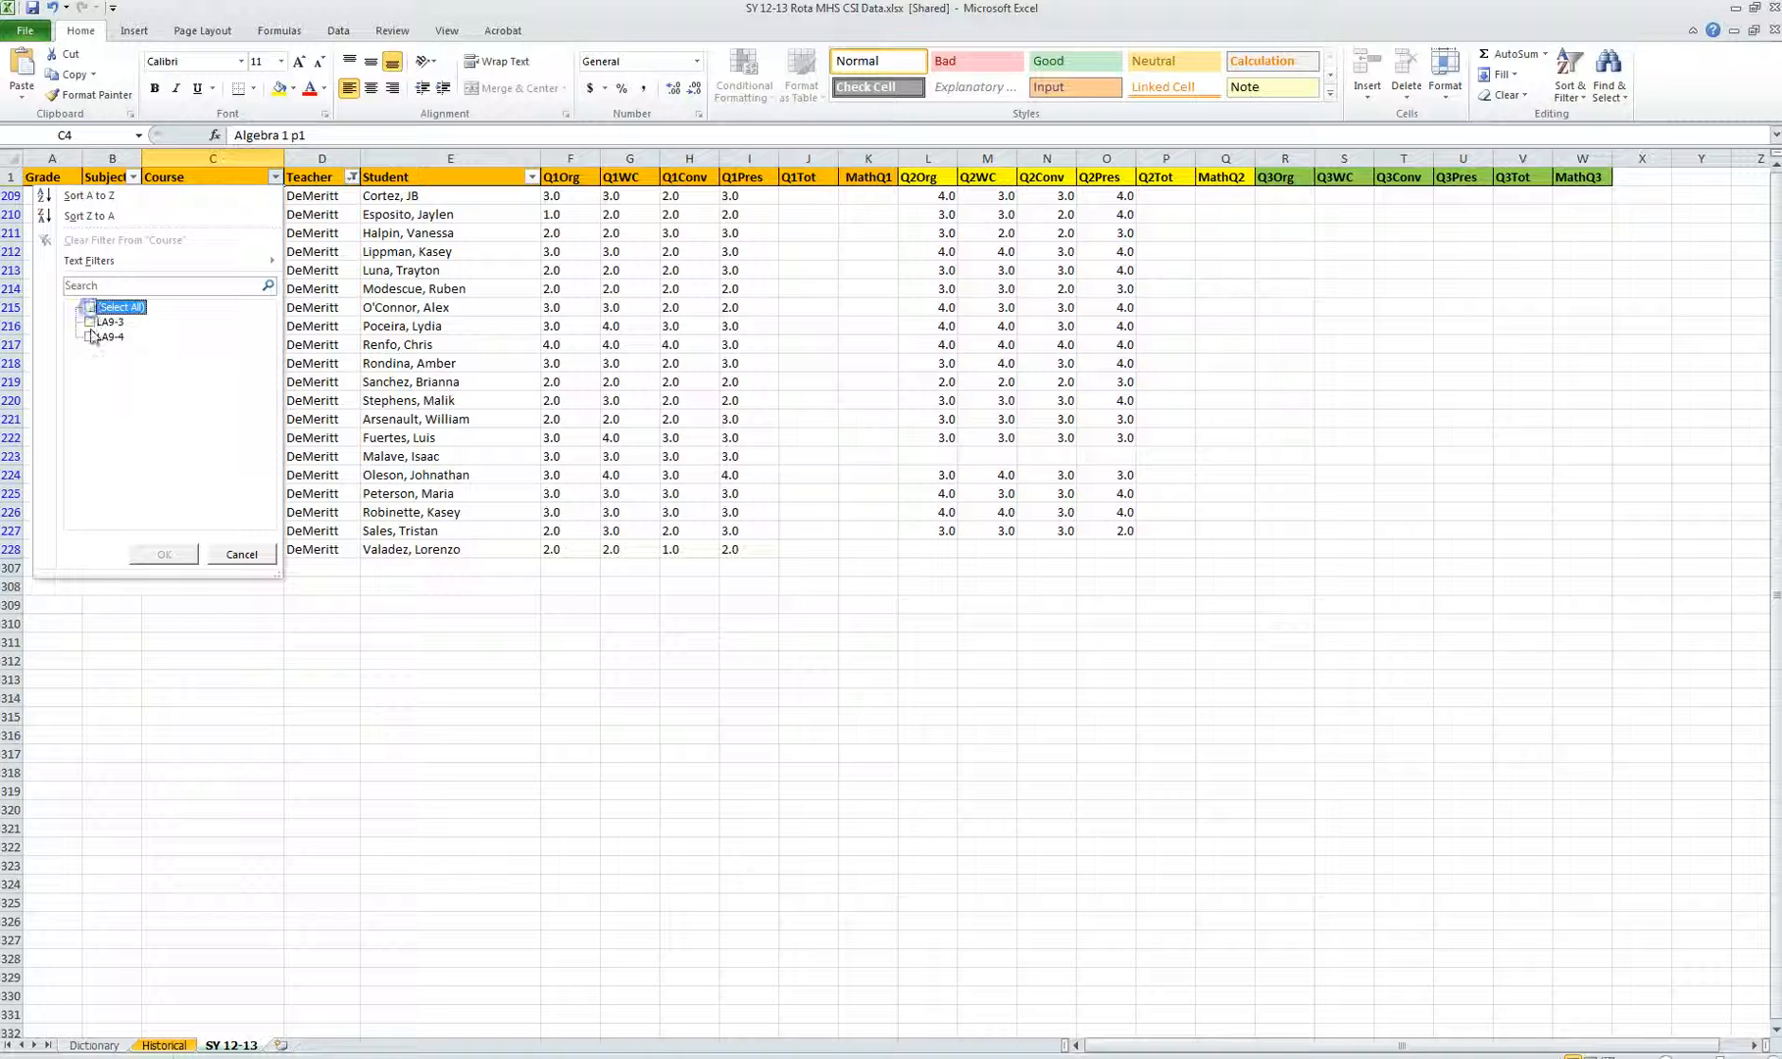
{"action": "left_click", "coordinate": [90, 337]}
{"action": "left_click", "coordinate": [164, 554]}
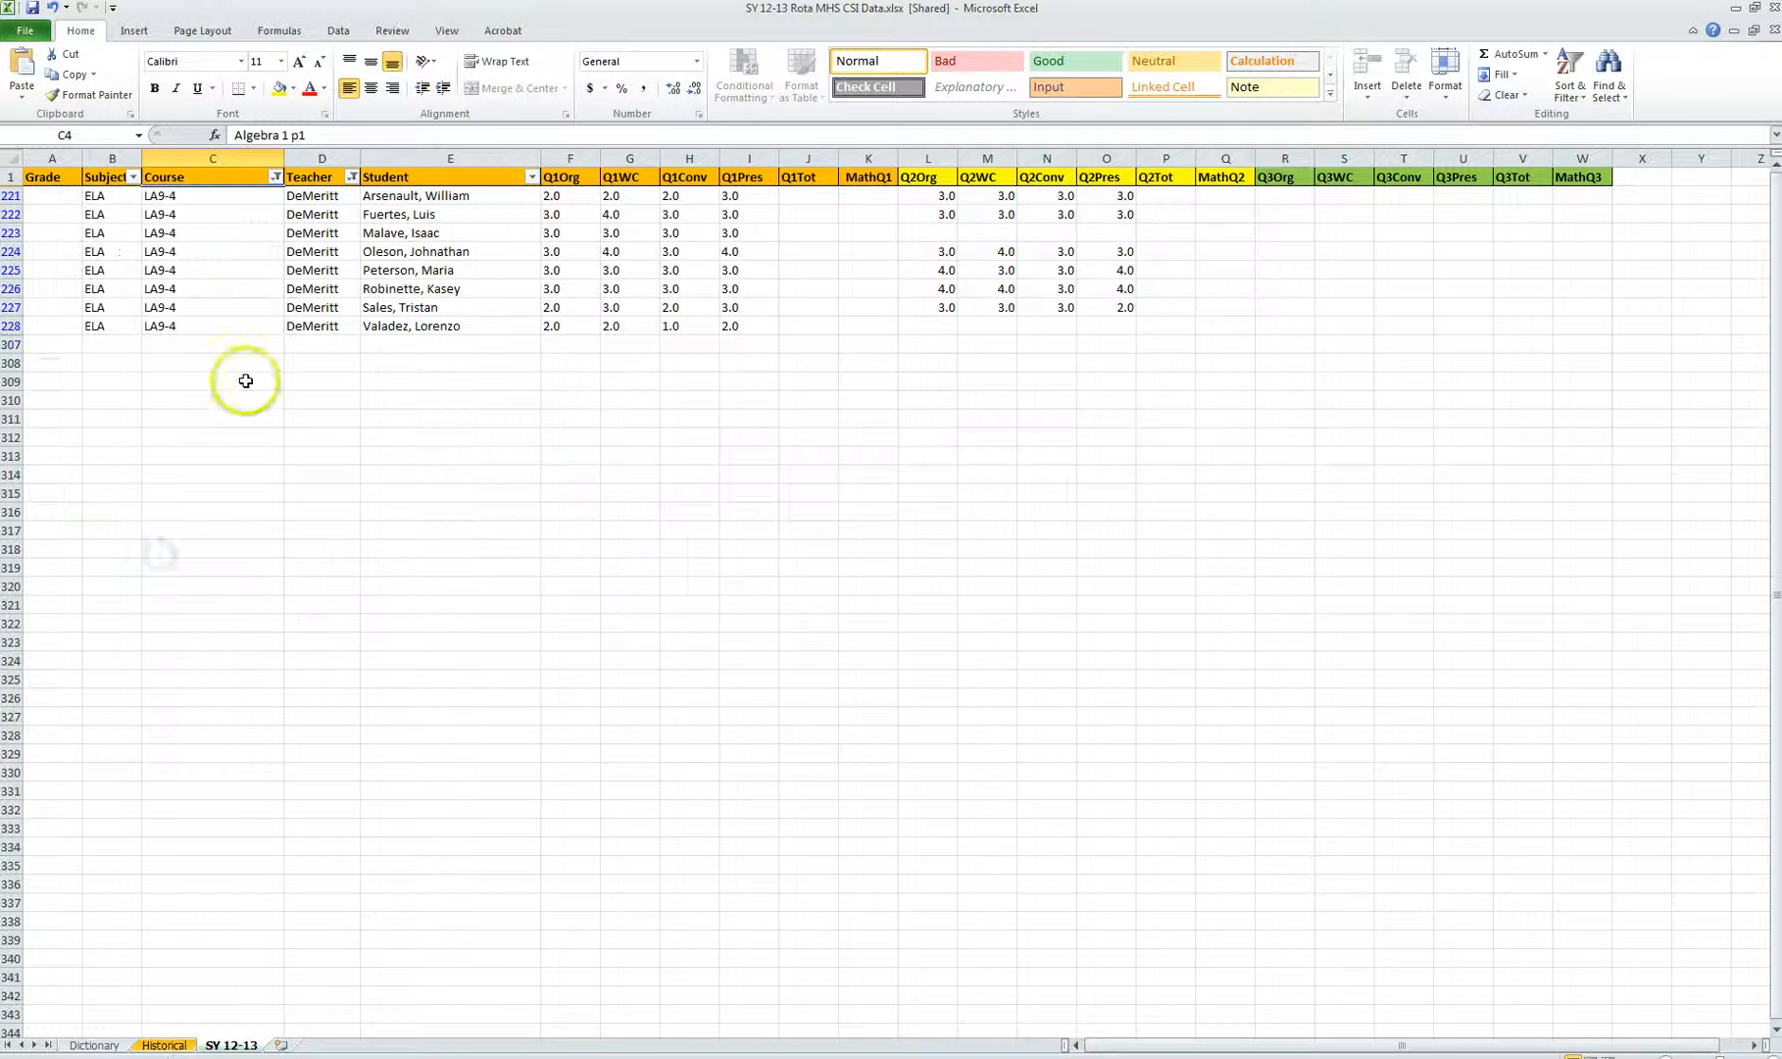